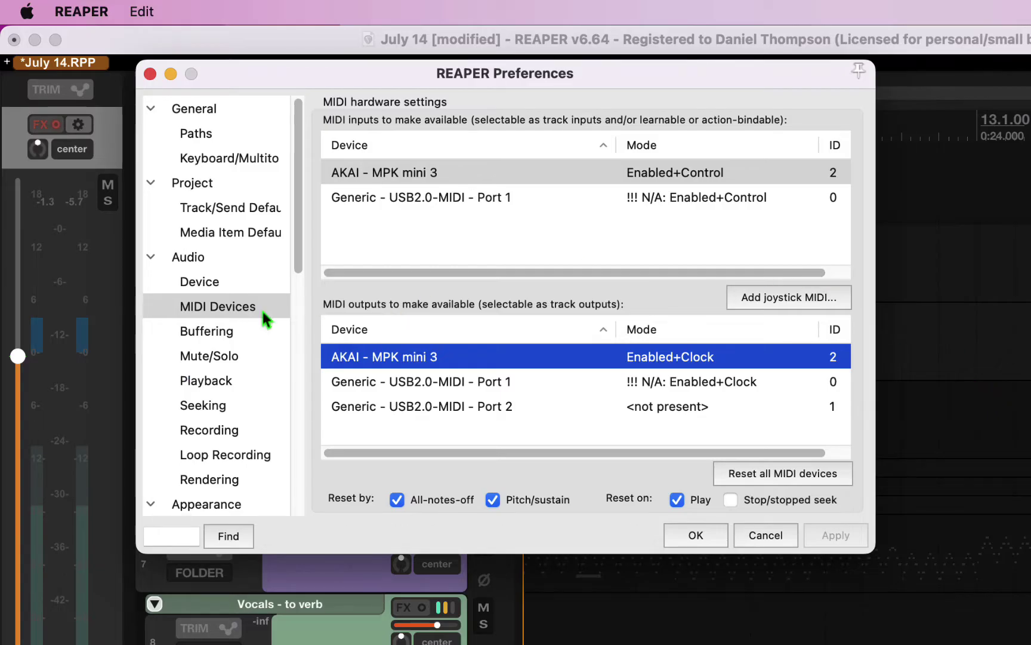
In MIDI Devices preferences, verify the AKAI MPK mini 3 input is Enabled+Control and its output Enabled+Clock.
left_click(210, 307)
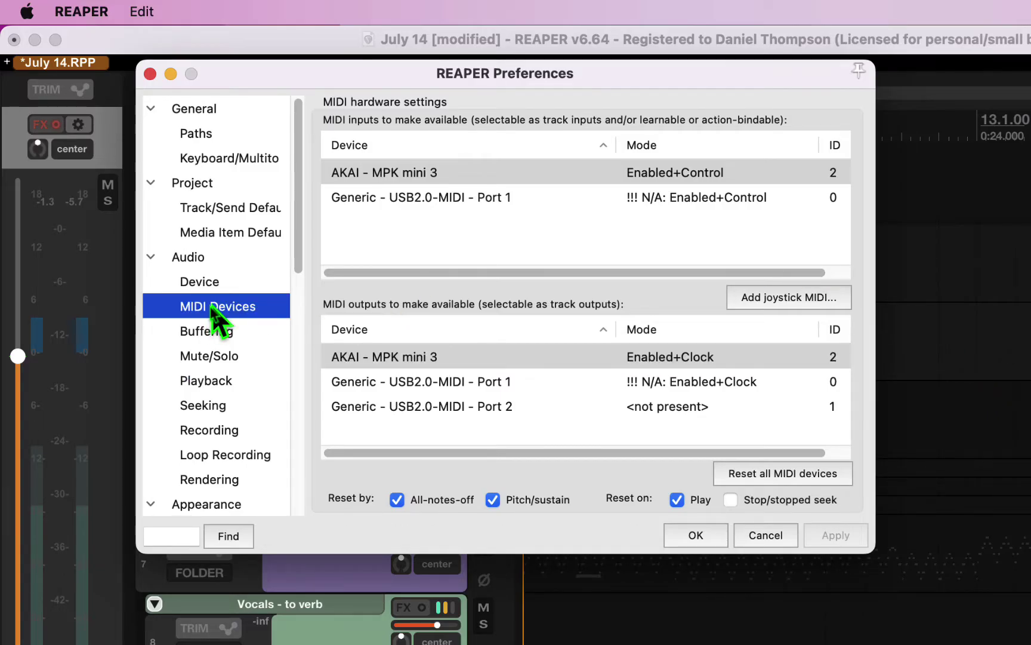
right_click(628, 177)
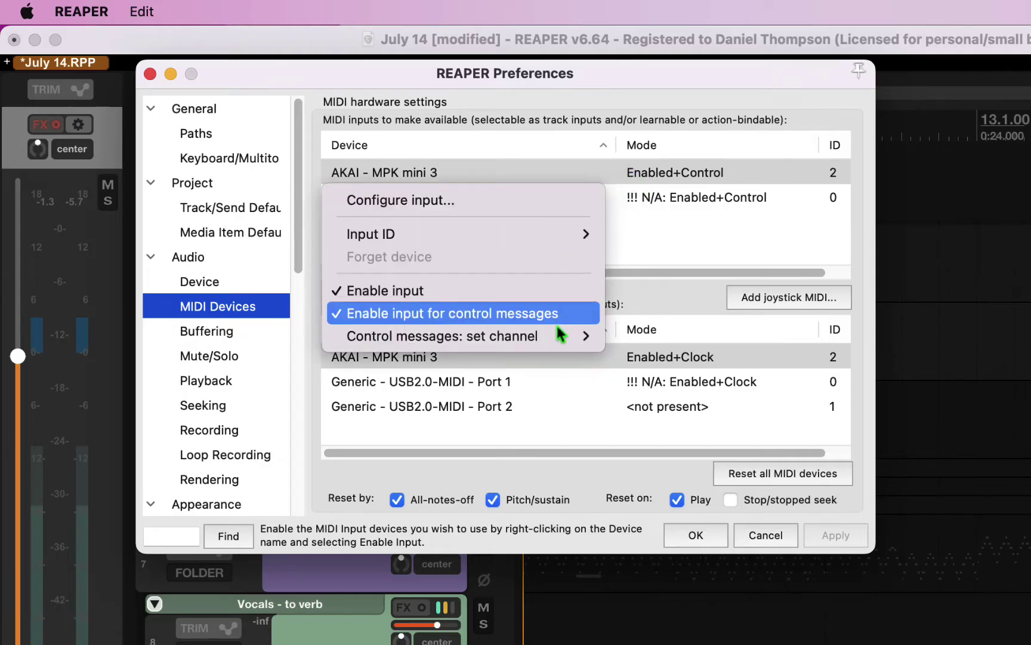
left_click(589, 470)
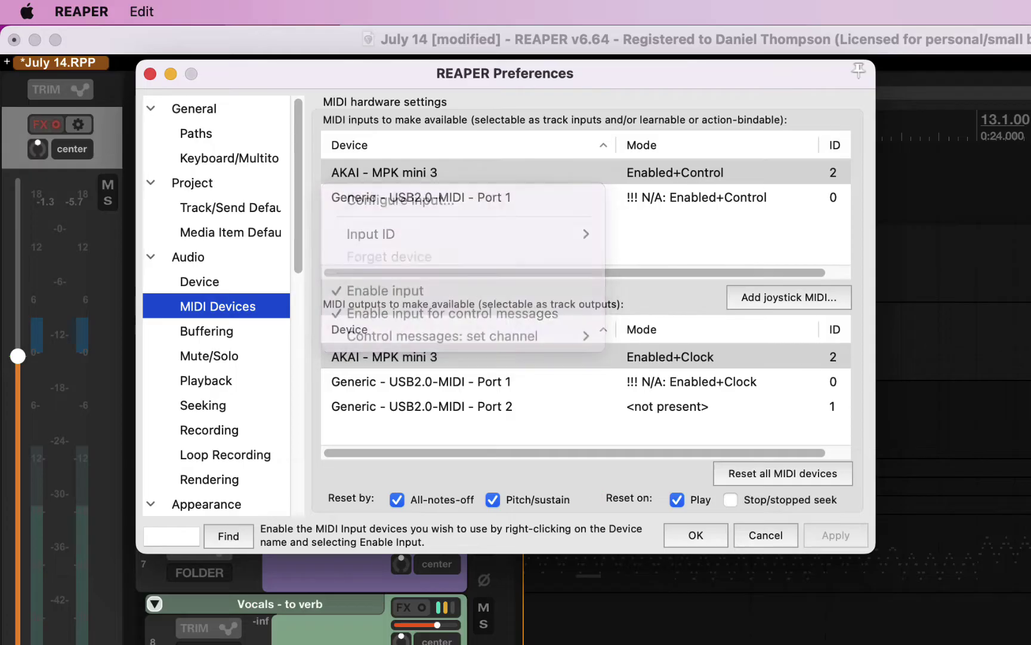
right_click(579, 352)
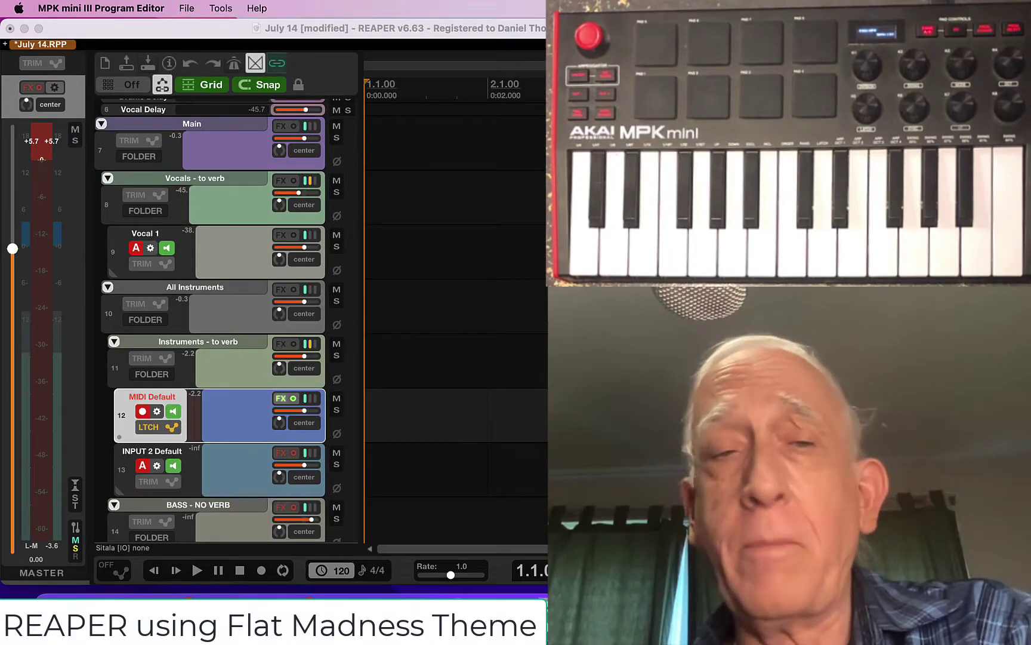
Bring REAPER forward, scroll down to the BASS and DRUMS folders, and select the Sitala drum track.
left_click(234, 411)
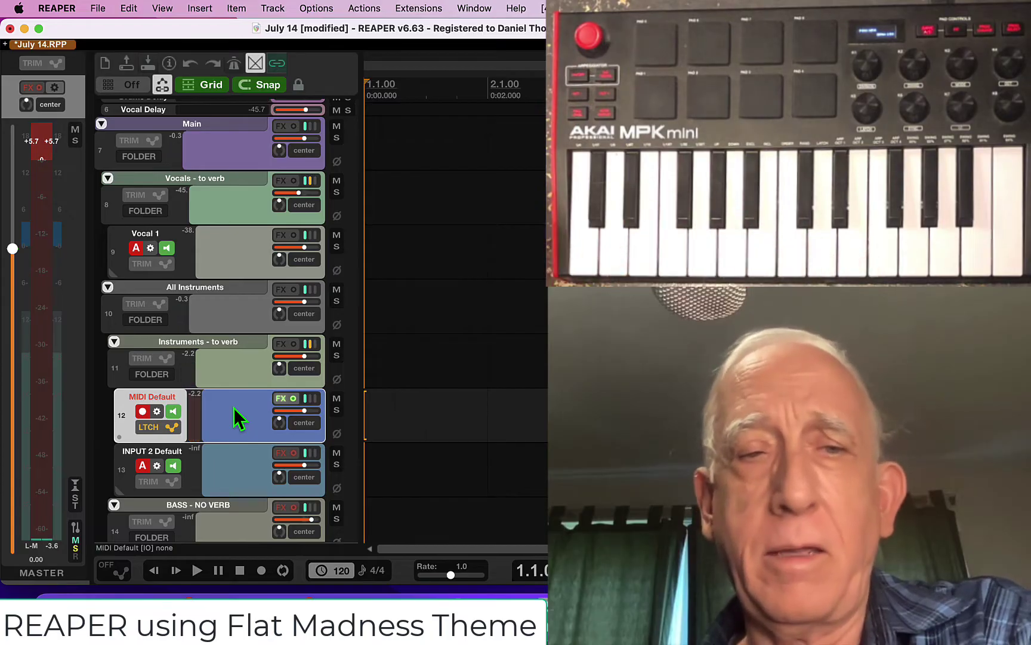
scroll(239, 417, "down", 5)
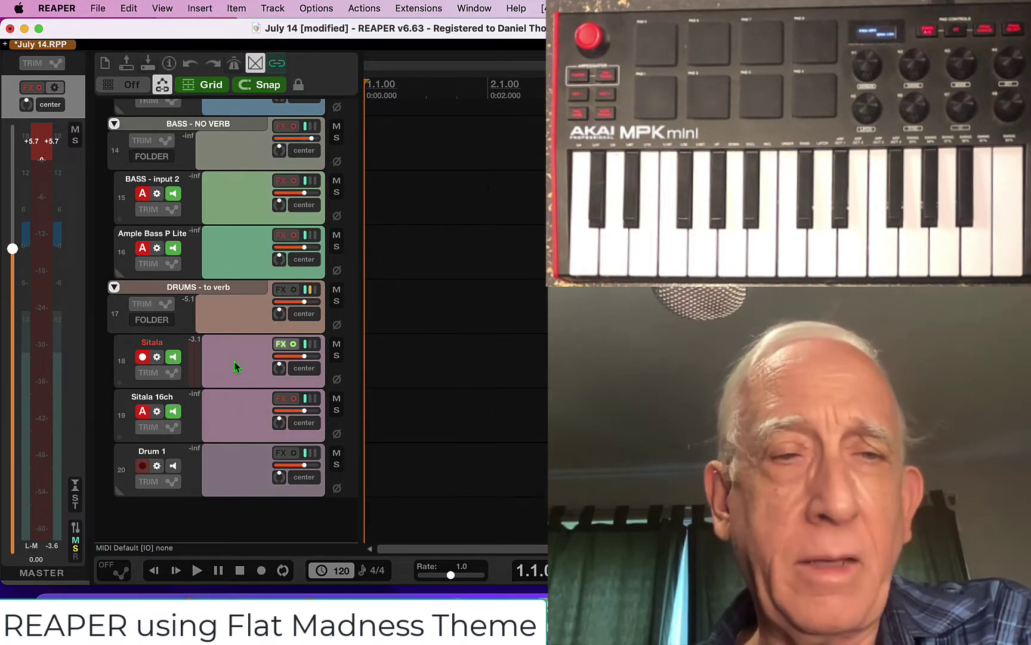
left_click(235, 364)
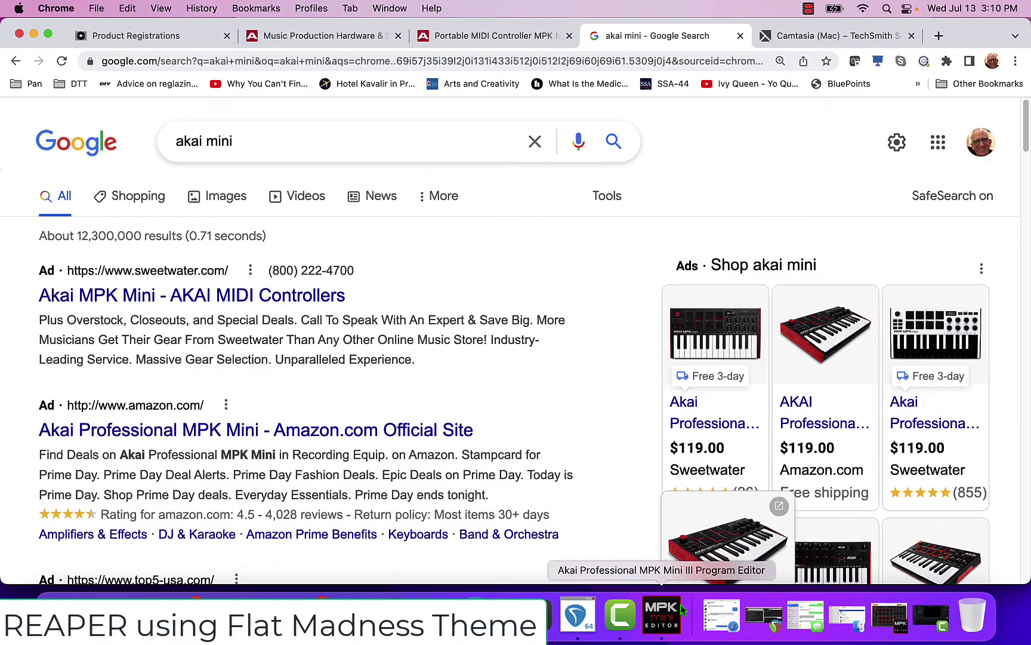
Launch the MPK Mini III Program Editor, then return to the 'akai mini' Google results and scroll them.
left_click(671, 618)
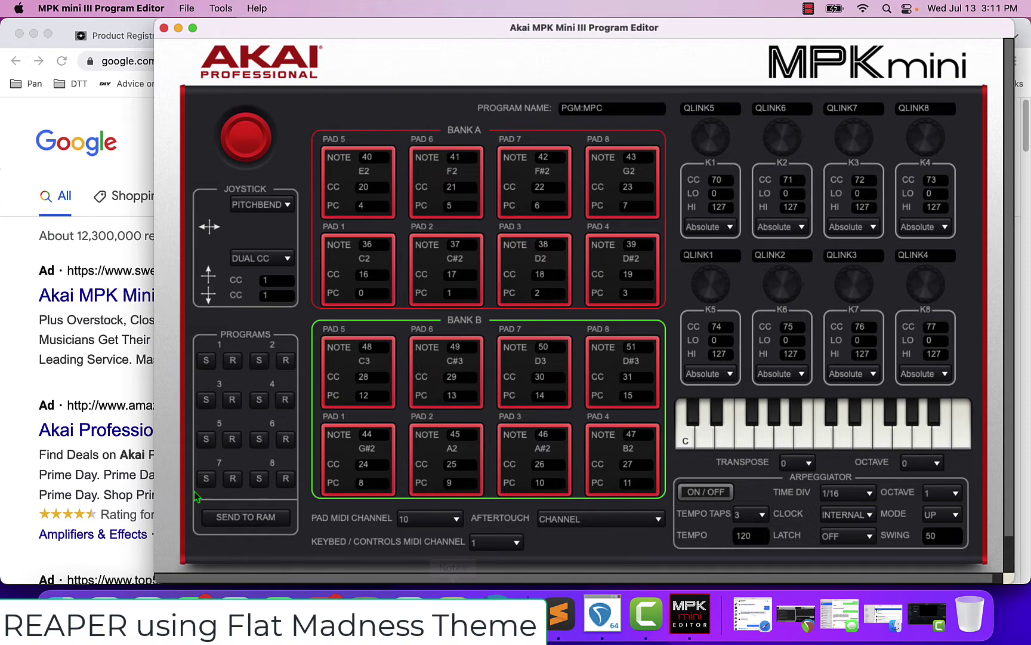
left_click(16, 497)
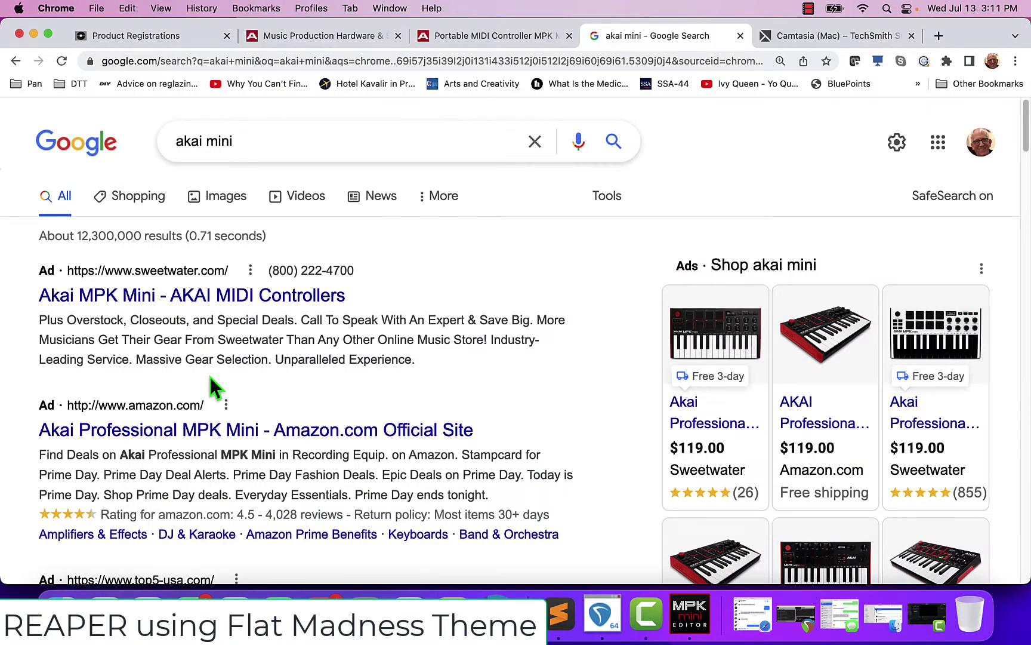
scroll(214, 387, "down", 8)
Open the Akai Pro MPK Mini mkII product page, then go to the Akai account page.
left_click(269, 332)
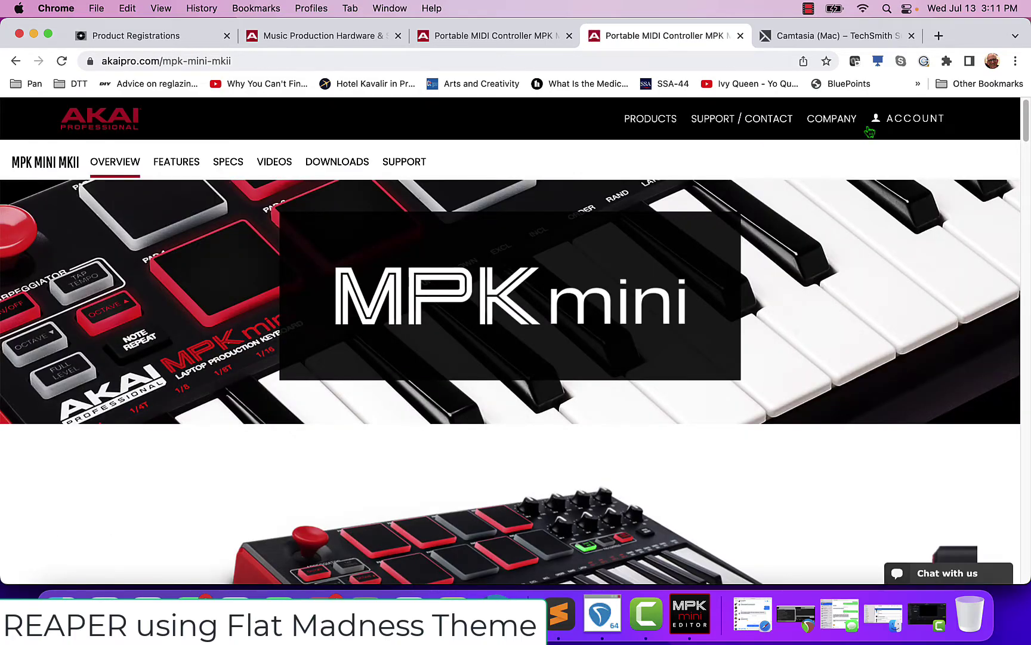
left_click(871, 130)
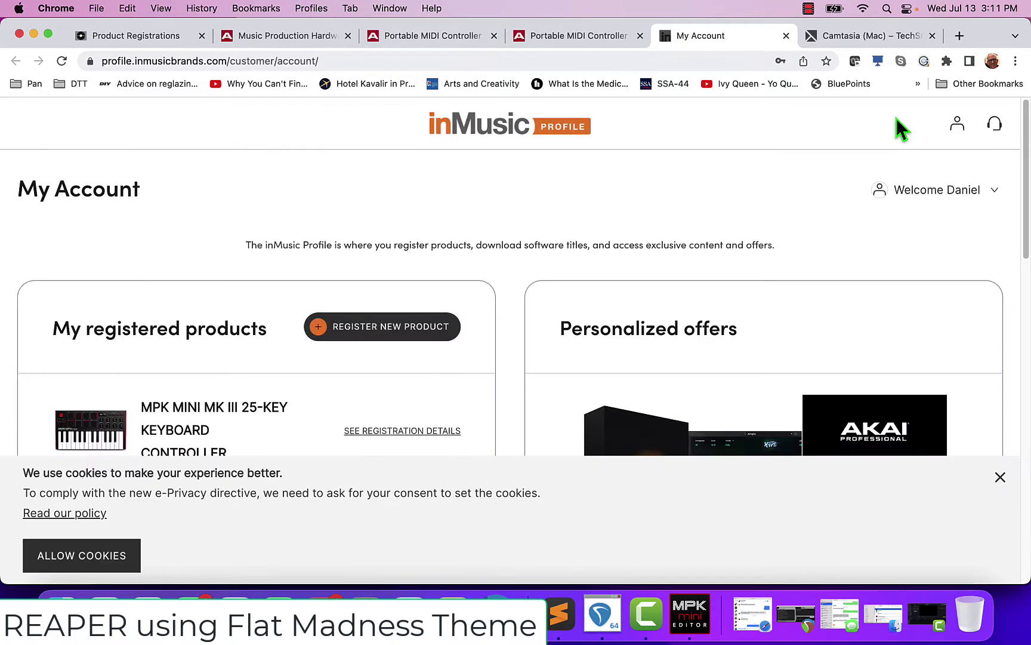
scroll(681, 231, "down", 5)
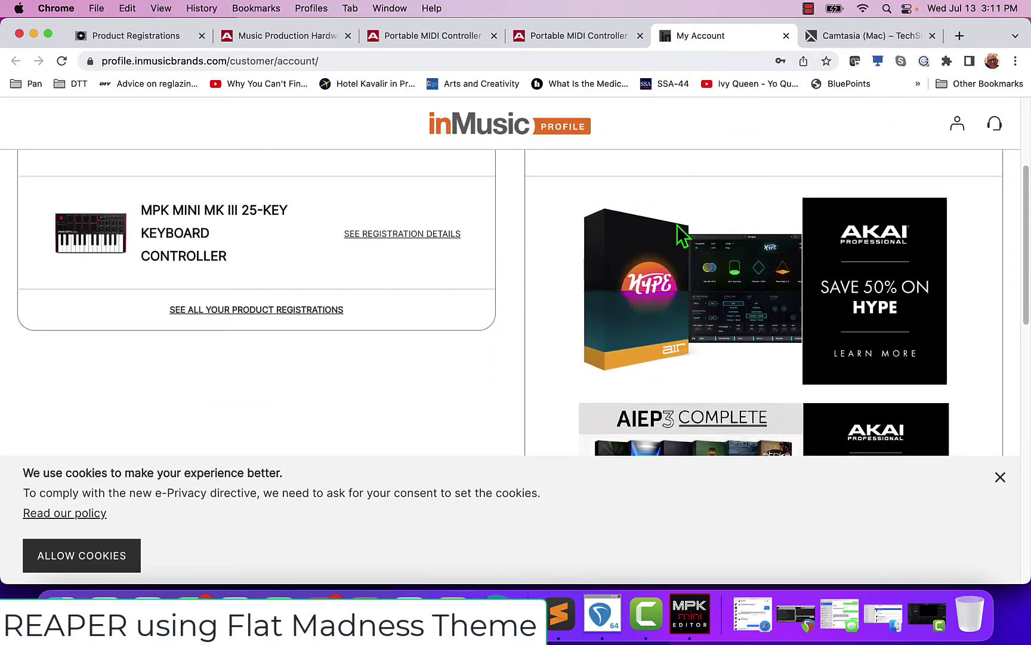
scroll(677, 227, "down", 2)
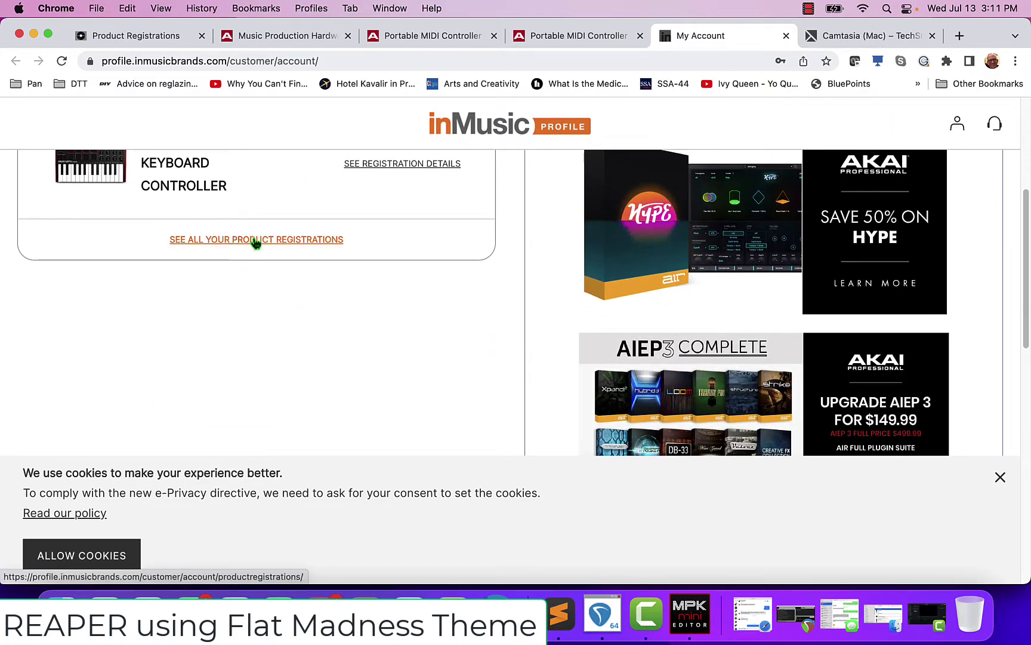
List all product registrations and expand the MPK Mini Software Manager (2022) downloads for the MPK Mini MK III.
left_click(255, 240)
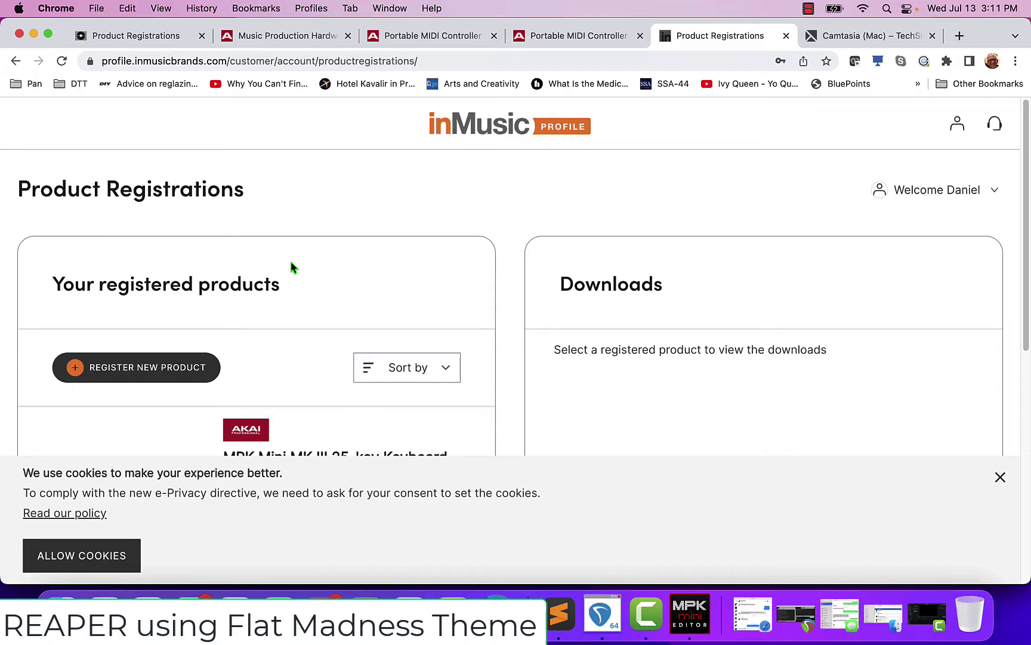
scroll(290, 263, "down", 5)
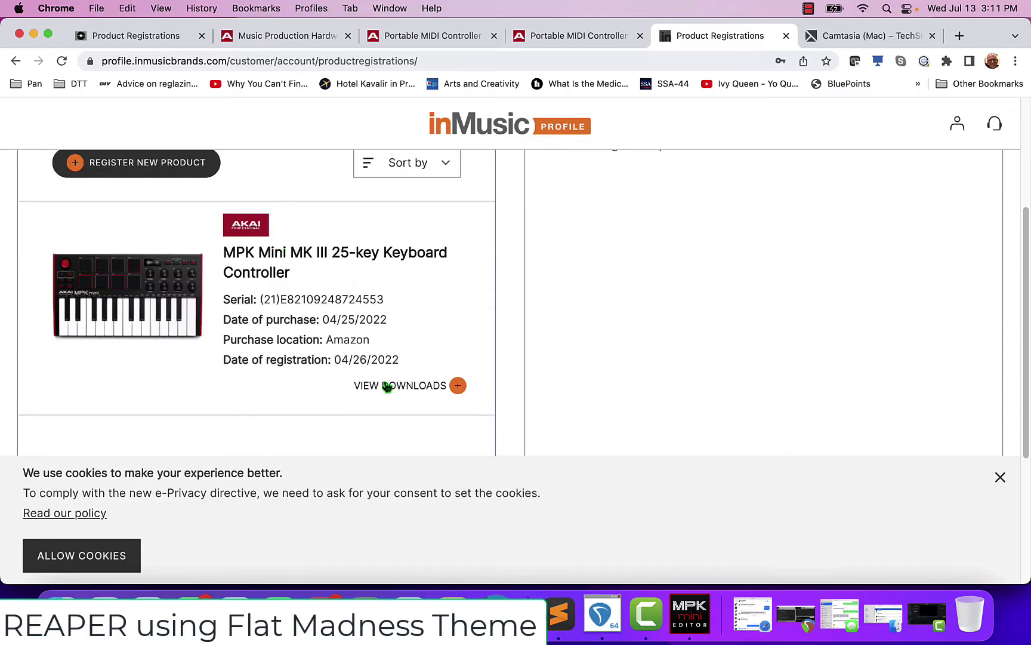
left_click(388, 385)
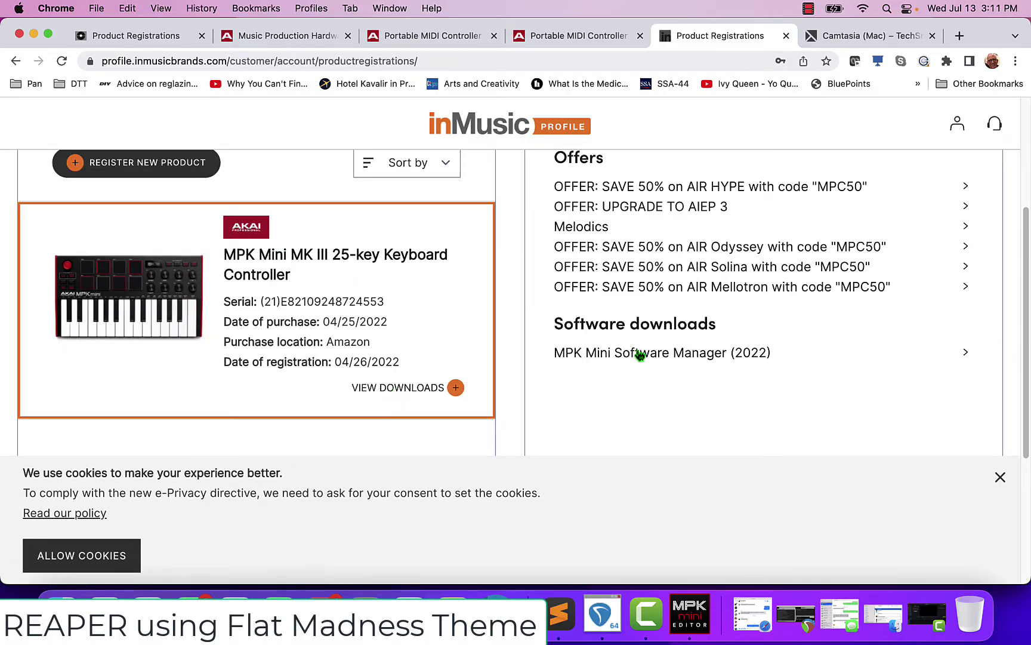
left_click(639, 353)
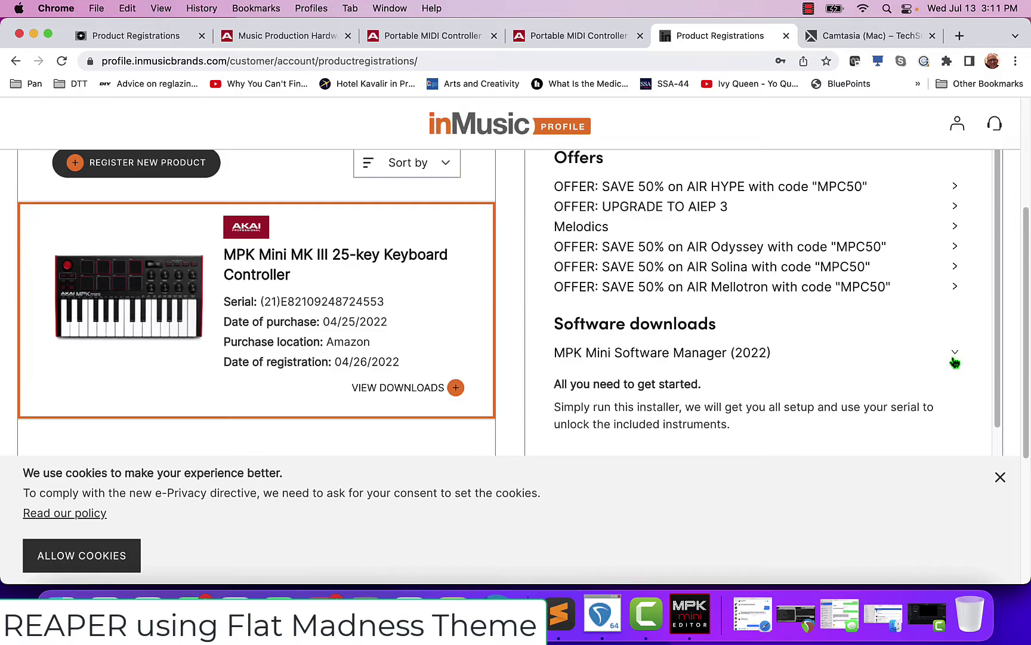
scroll(650, 321, "down", 4)
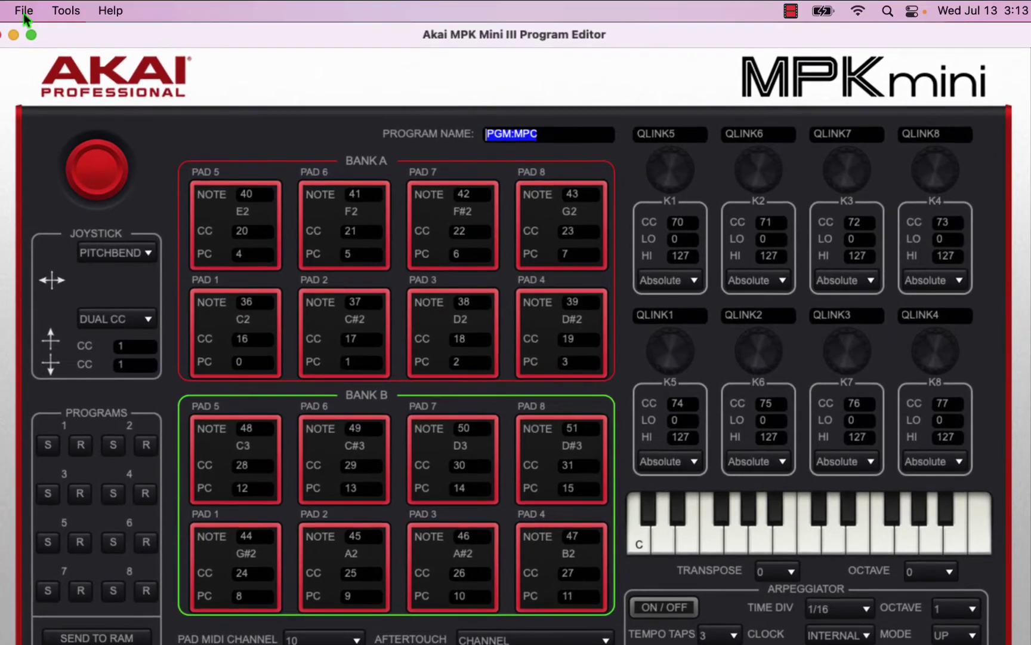
Open the saved custom .mpkmini3 program with Relative knobs labelled Vocals, Instruments, Bass and Drums.
left_click(24, 14)
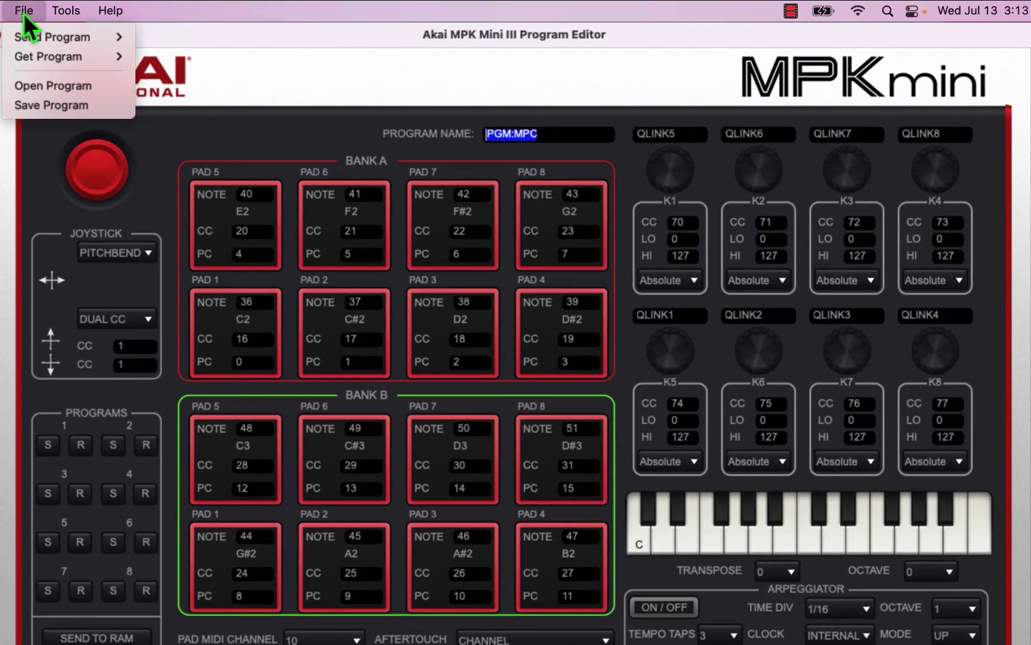
left_click(41, 86)
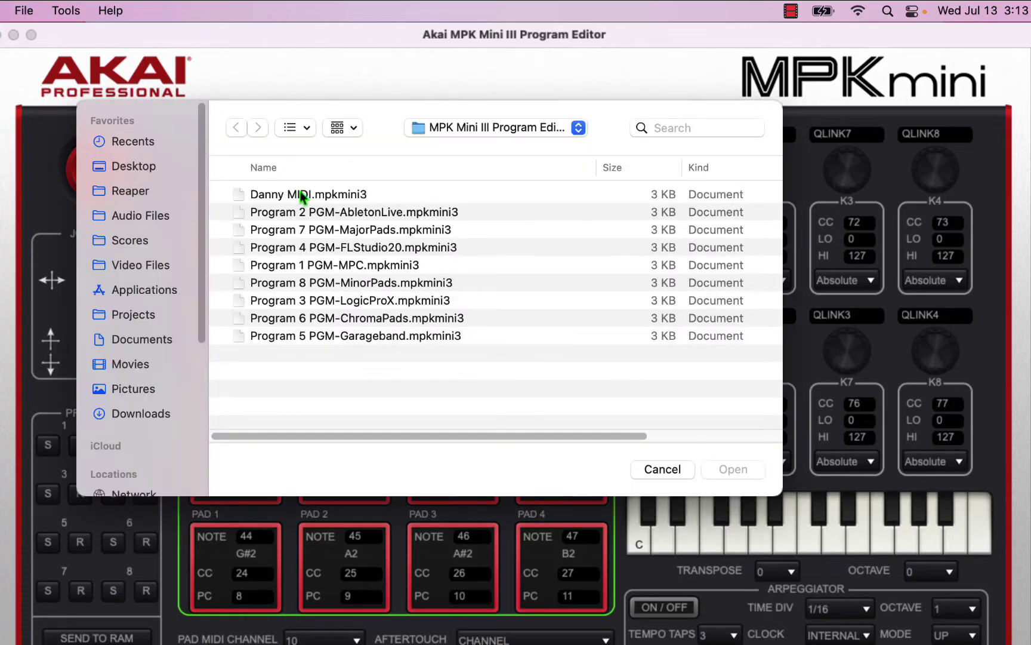
double_click(302, 197)
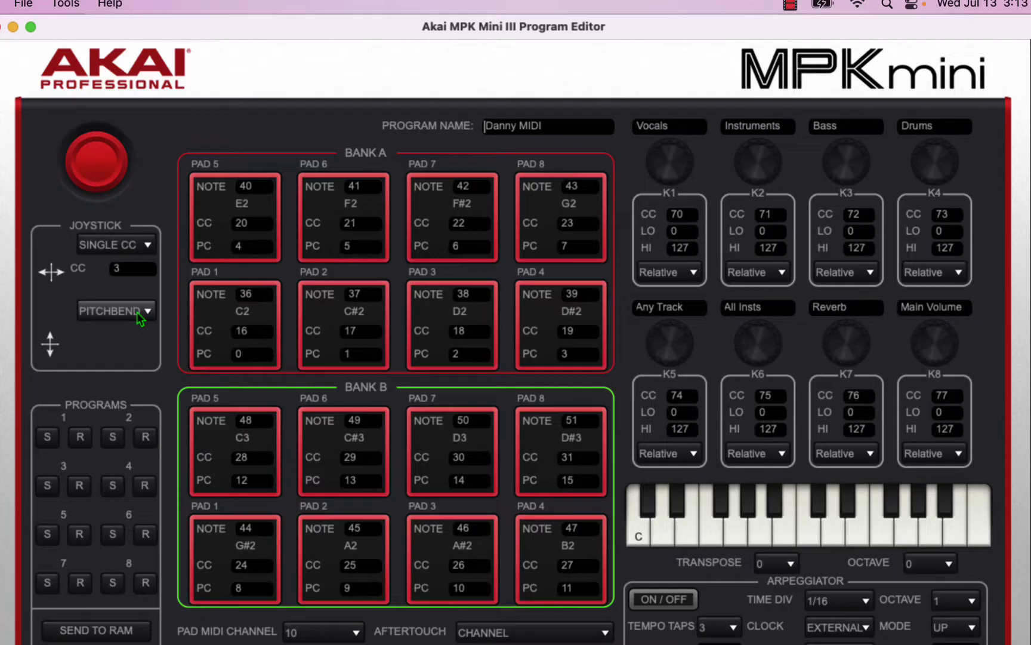
left_click(137, 318)
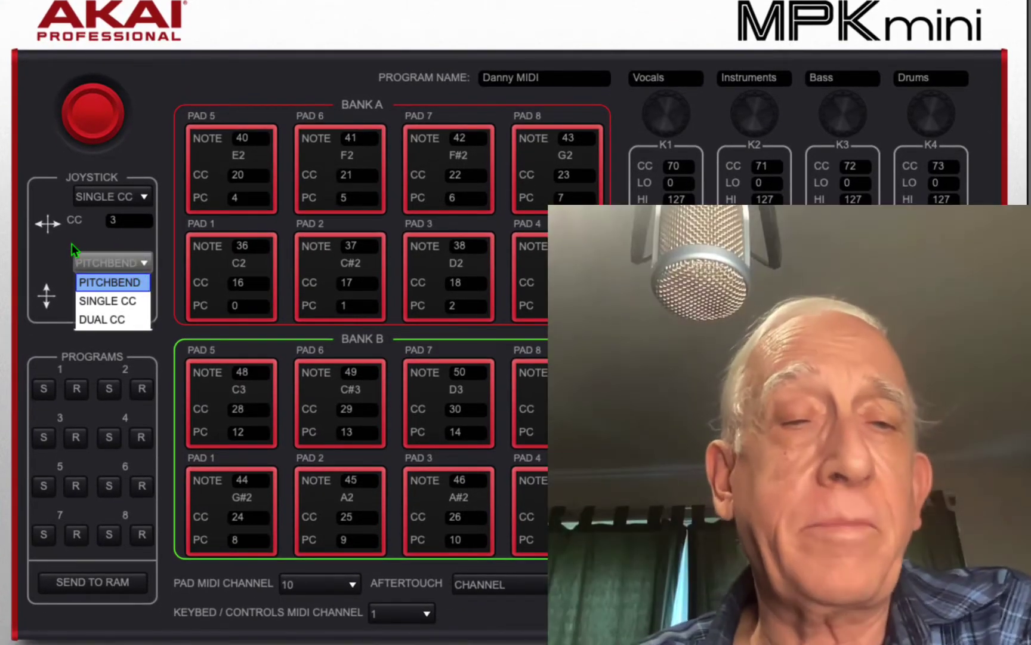
left_click(71, 245)
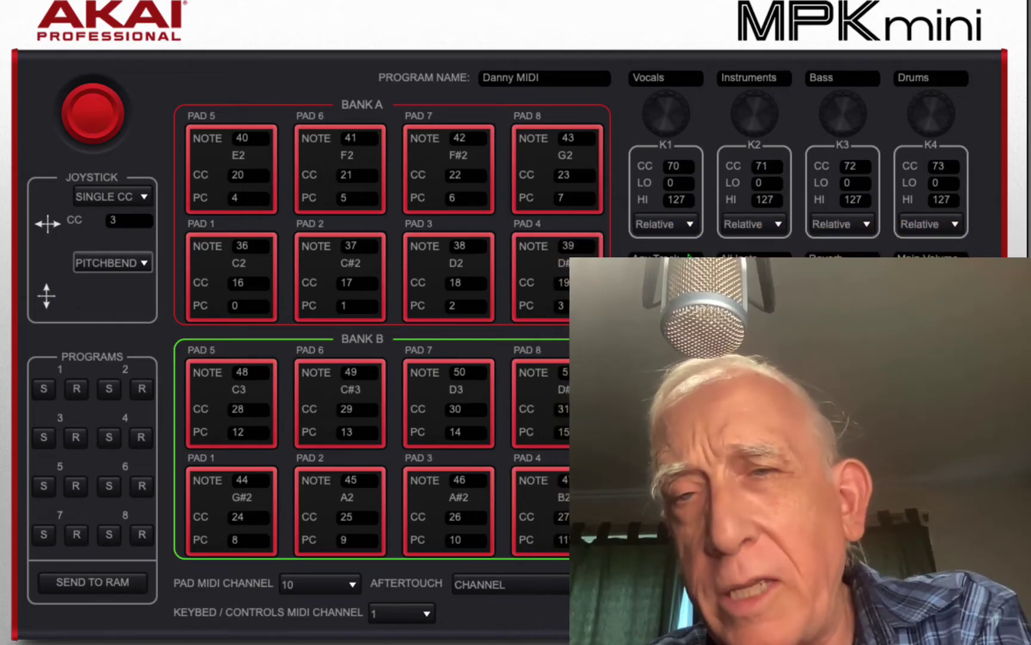
left_click_drag(674, 74, 612, 69)
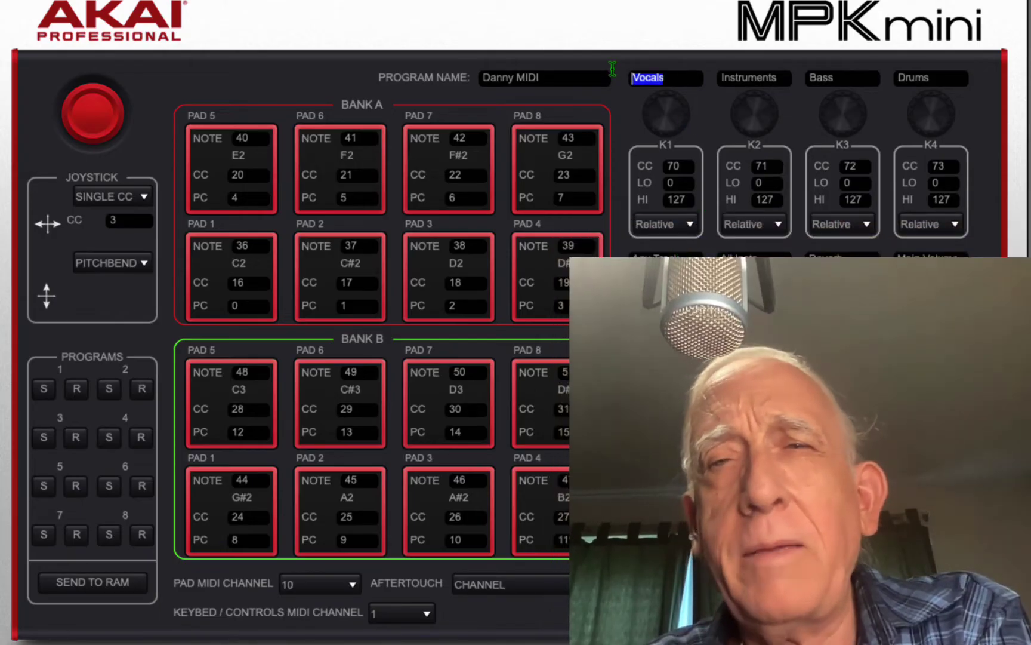
left_click_drag(778, 86, 666, 79)
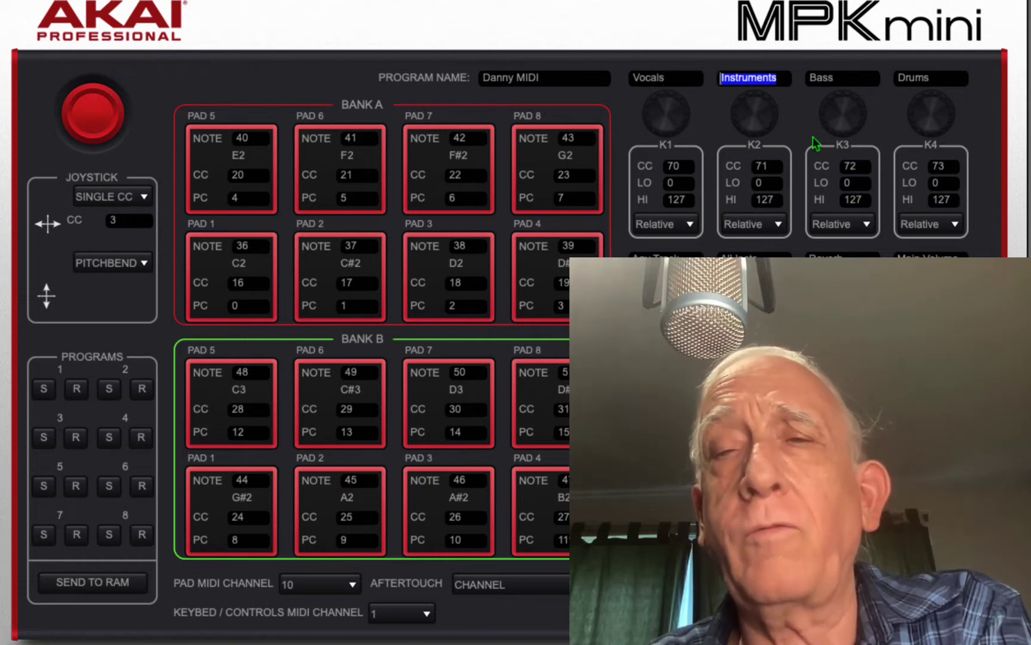
left_click_drag(846, 76, 804, 78)
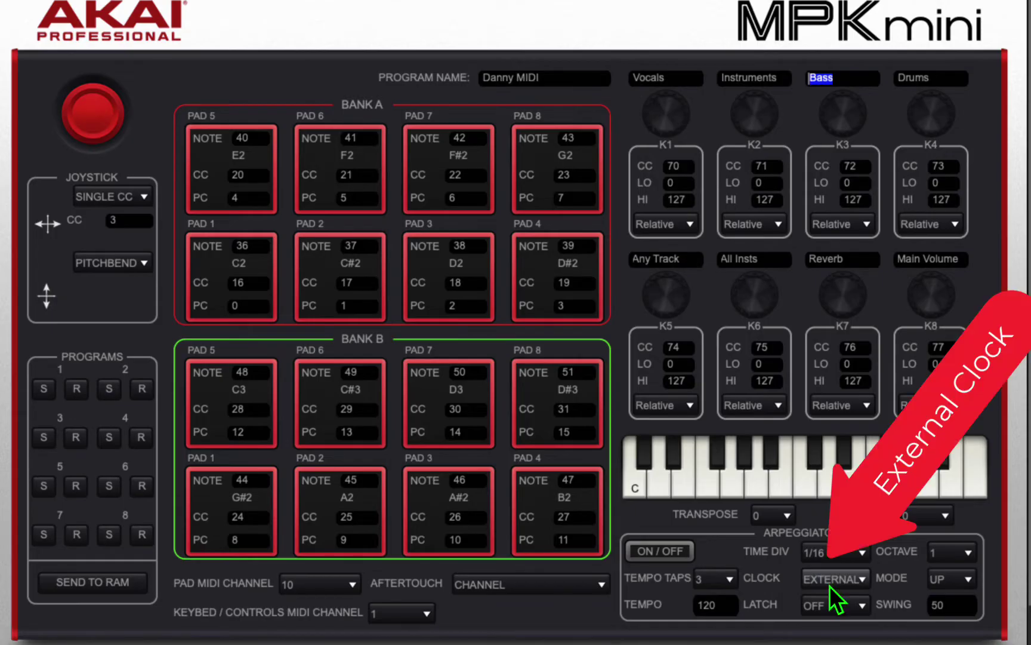
Send the program to the keyboard's working memory and program slot 1, then save it to a file.
left_click(105, 580)
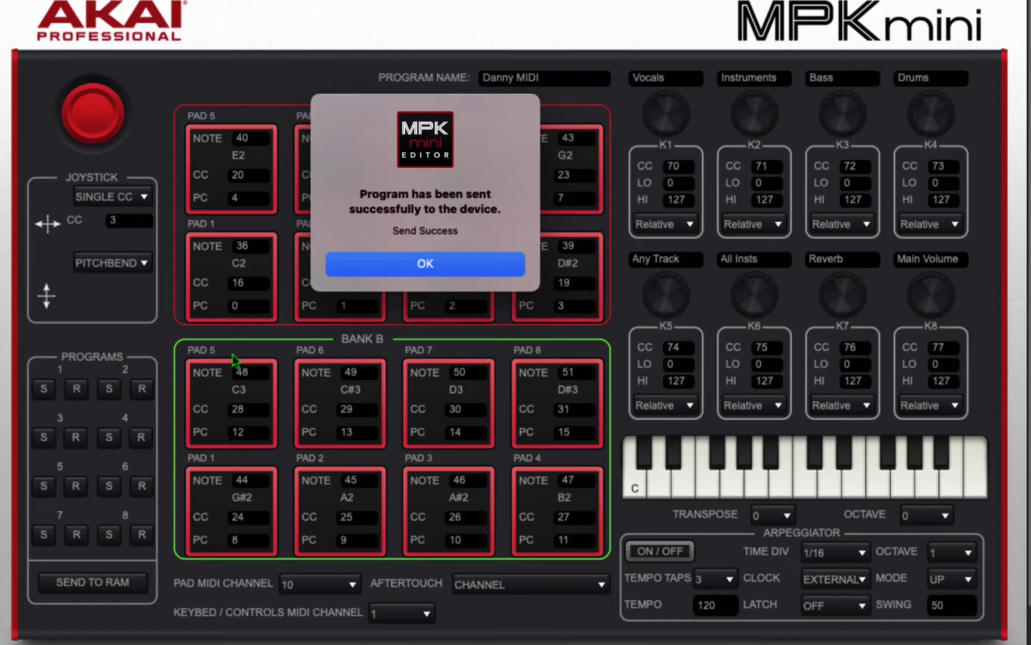
left_click(432, 258)
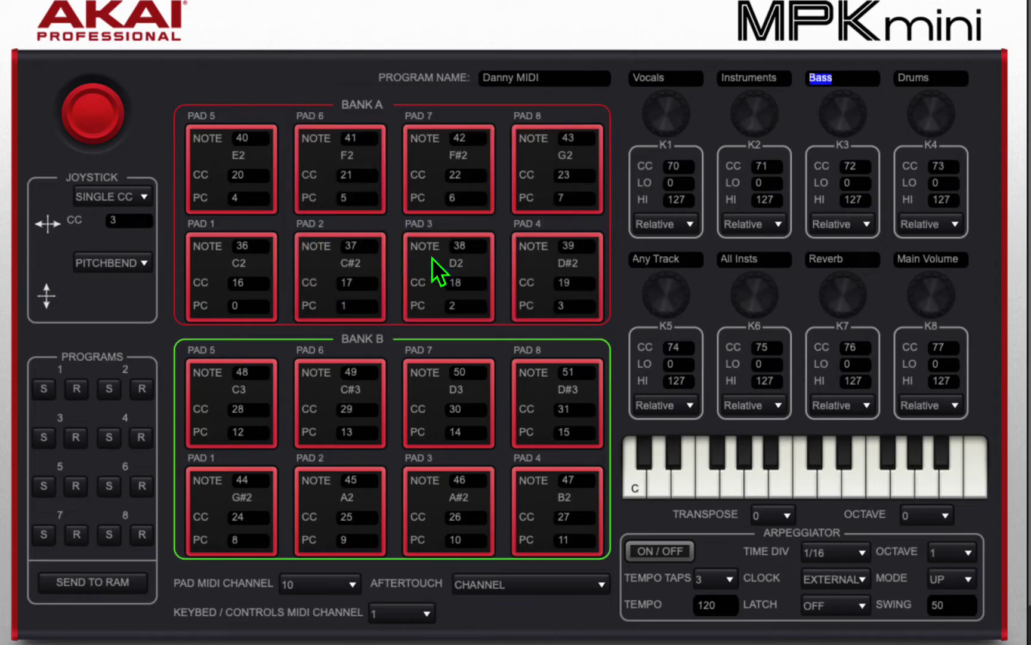
left_click(47, 390)
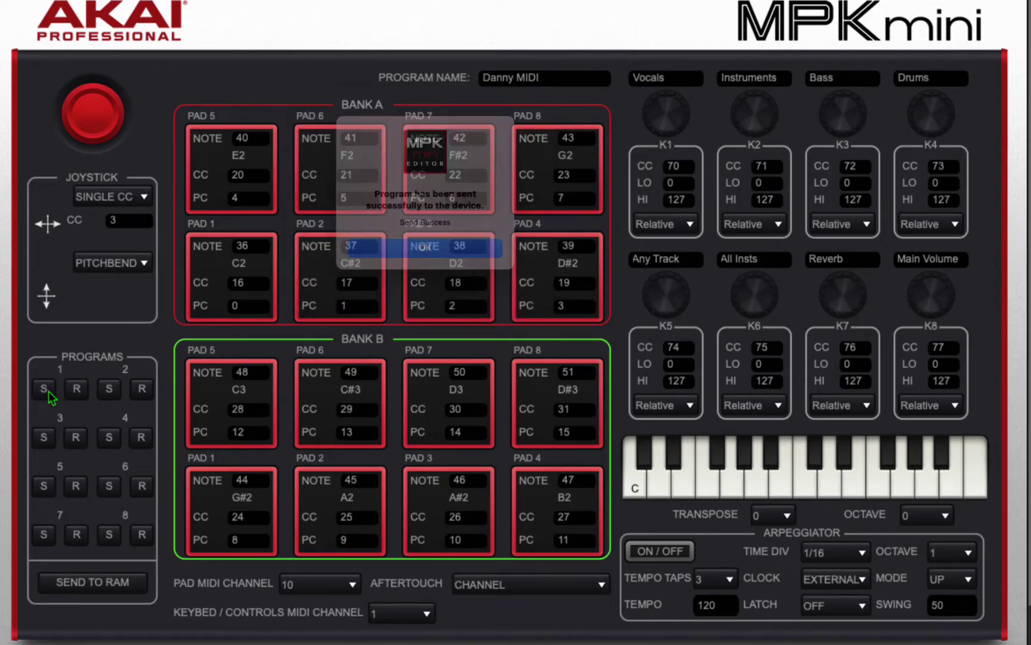
left_click(444, 264)
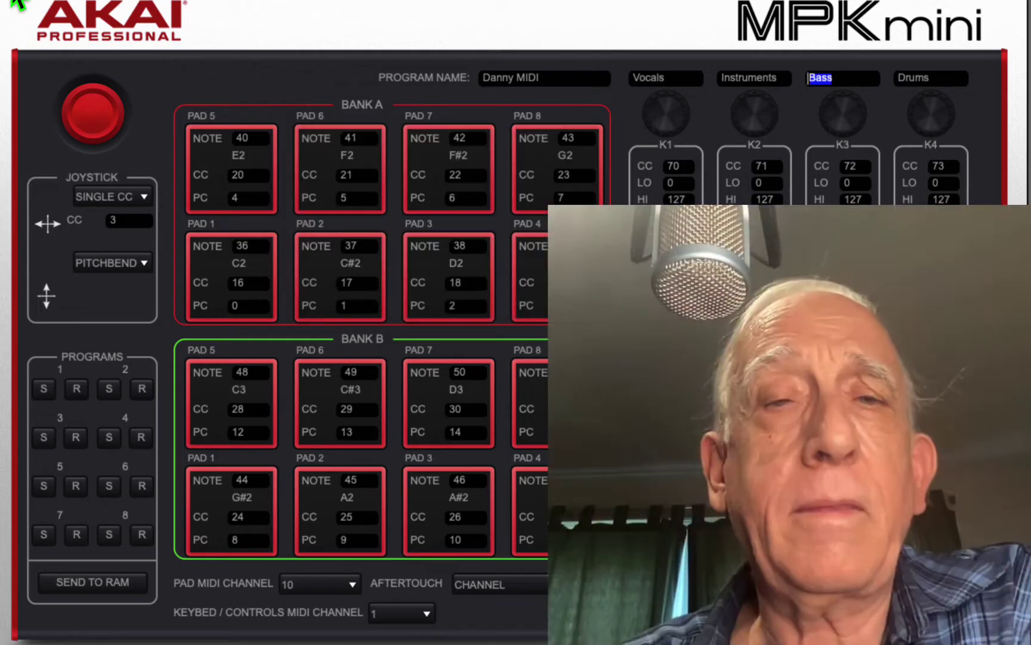
left_click(19, 0)
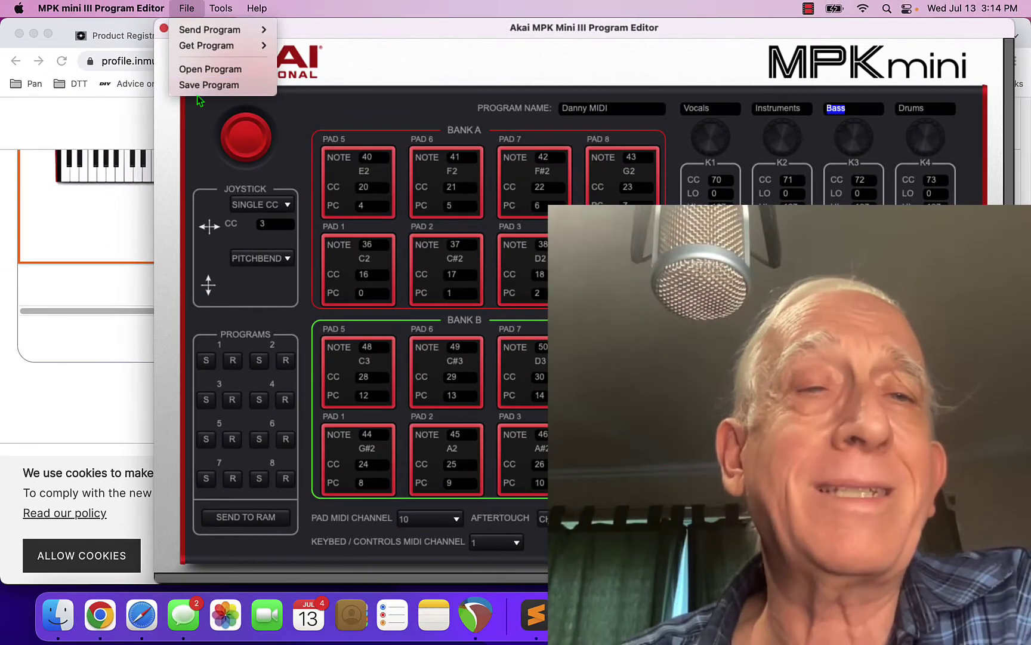
left_click(199, 85)
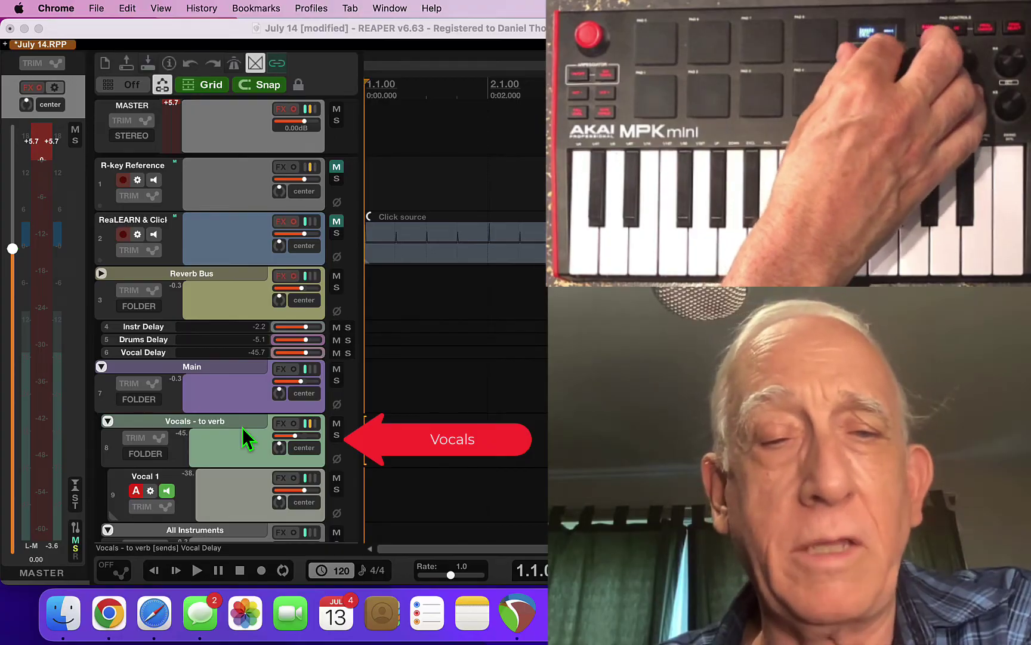
Scroll through the track list, select the MIDI Default track, then select the INPUT 2 Default track.
scroll(246, 438, "down", 5)
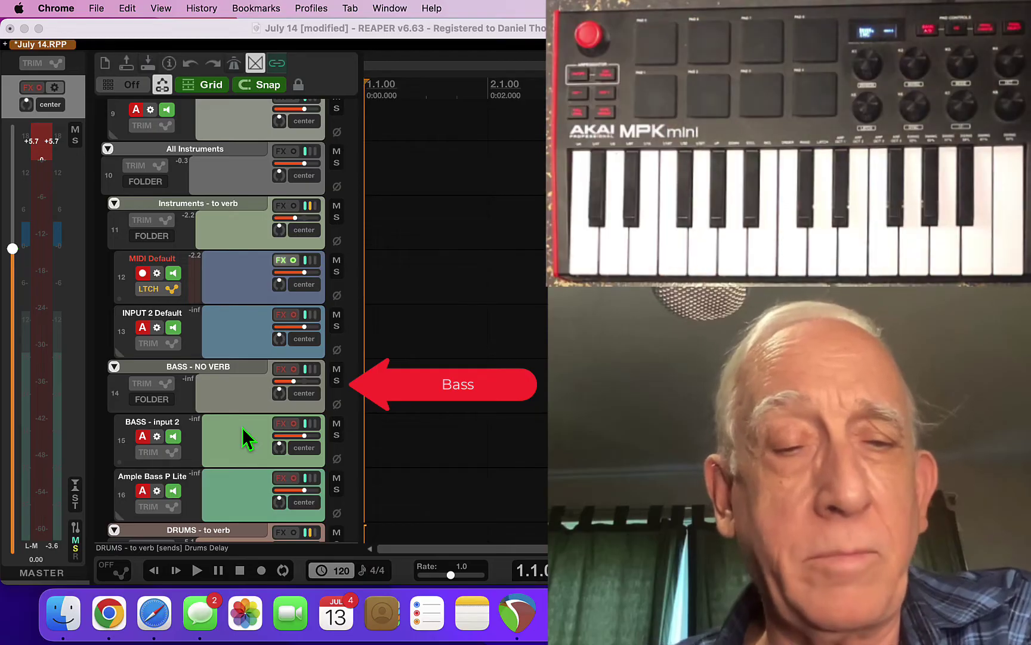
scroll(248, 439, "down", 4)
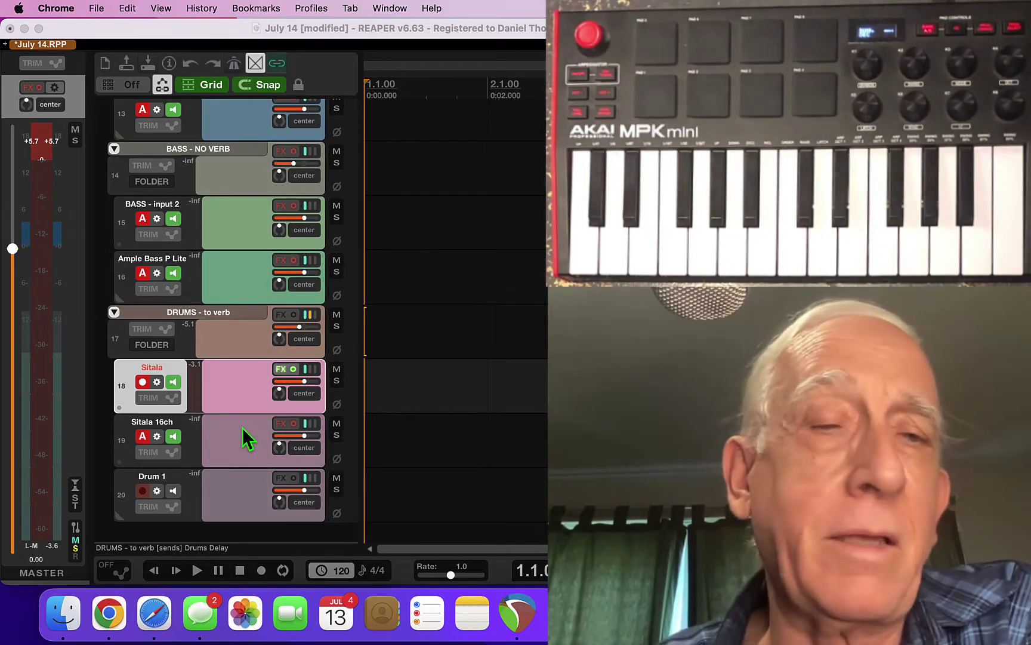
scroll(247, 439, "up", 5)
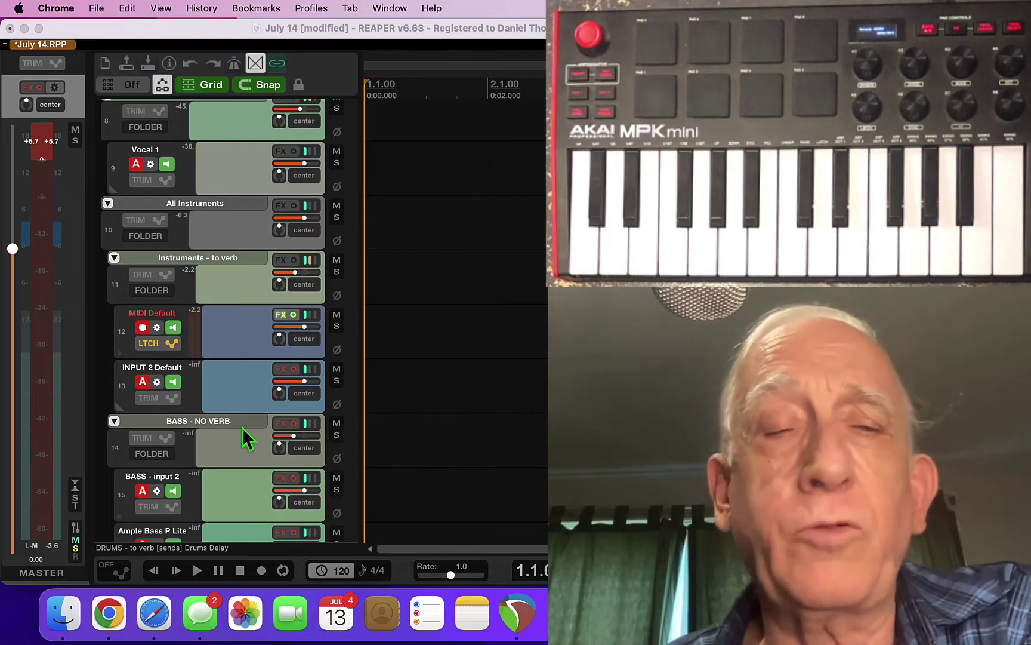
left_click(247, 331)
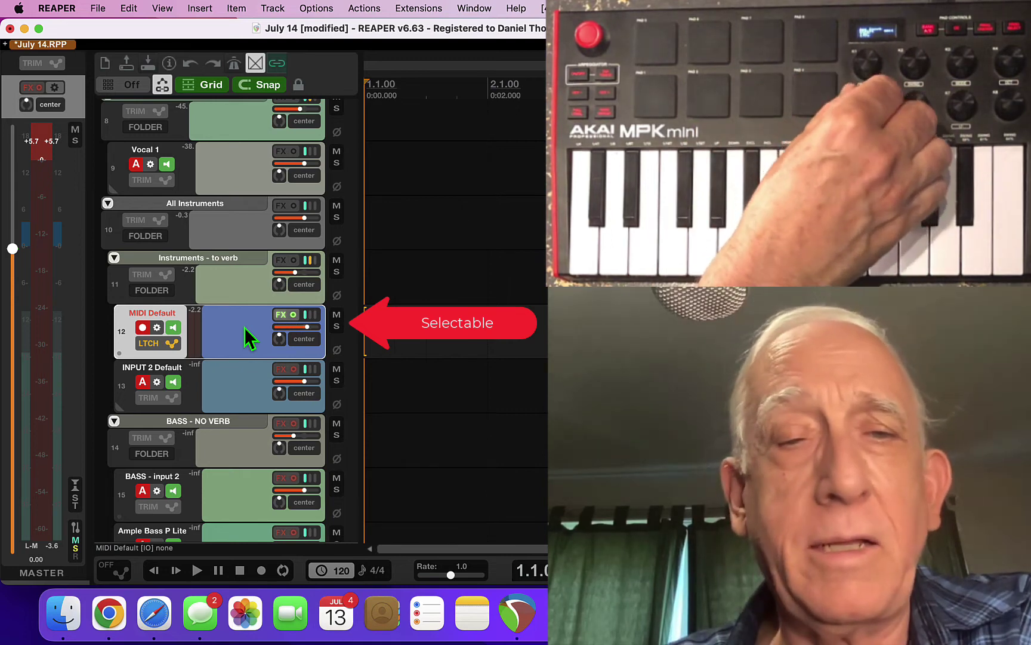
left_click(257, 391)
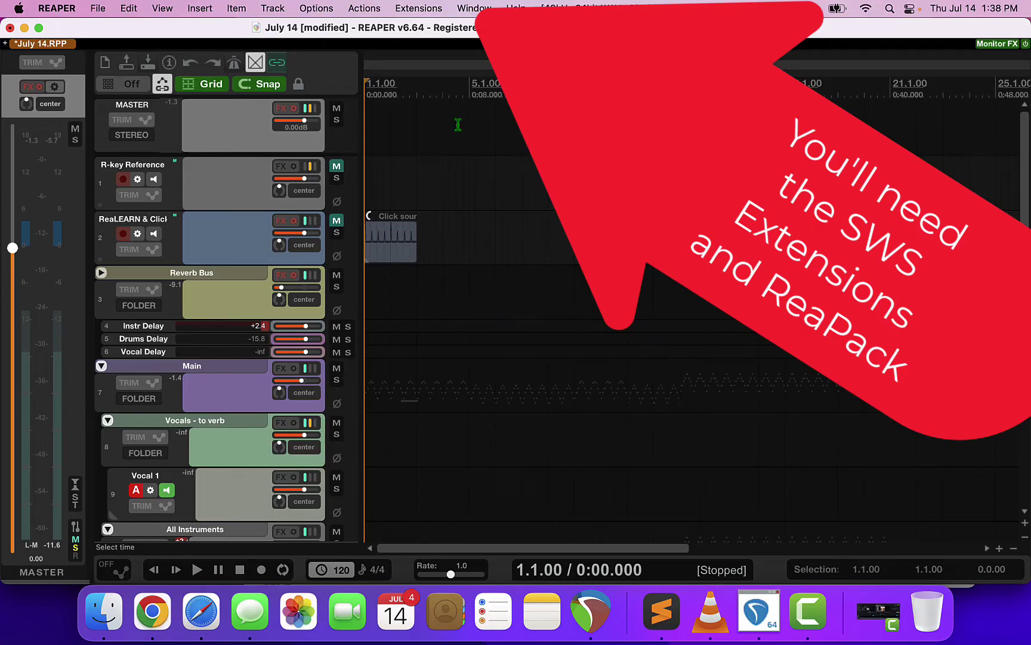
left_click(431, 10)
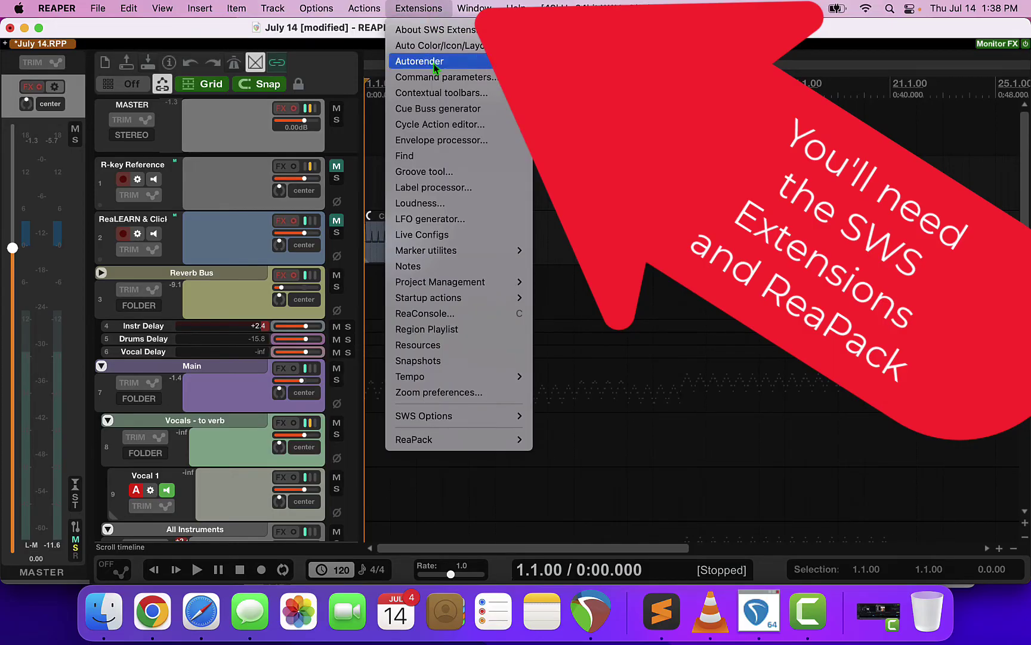
mouse_move(507, 447)
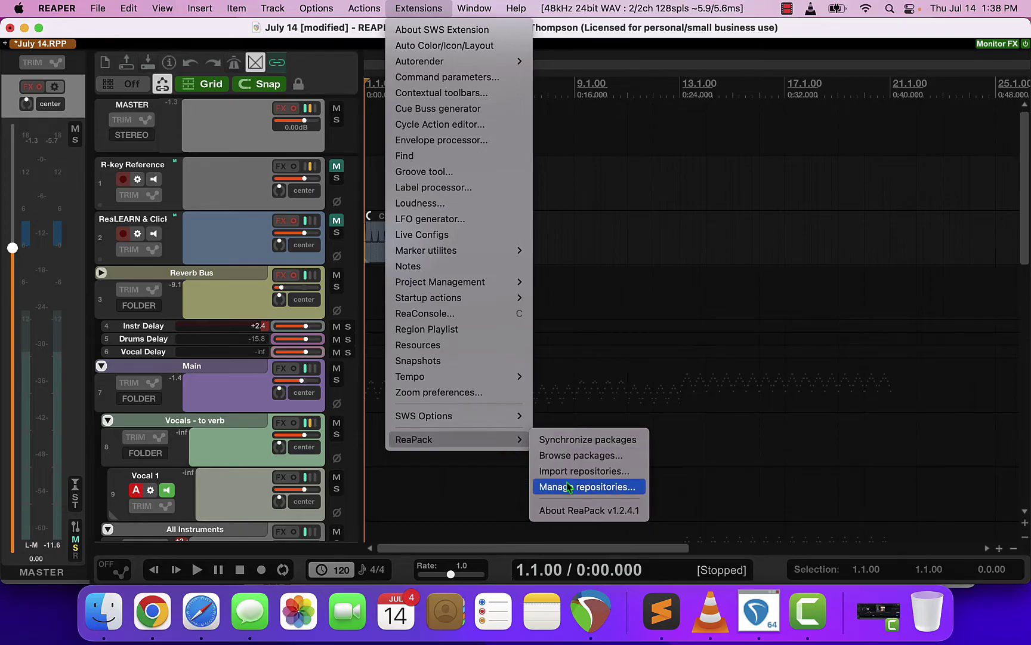
left_click(456, 493)
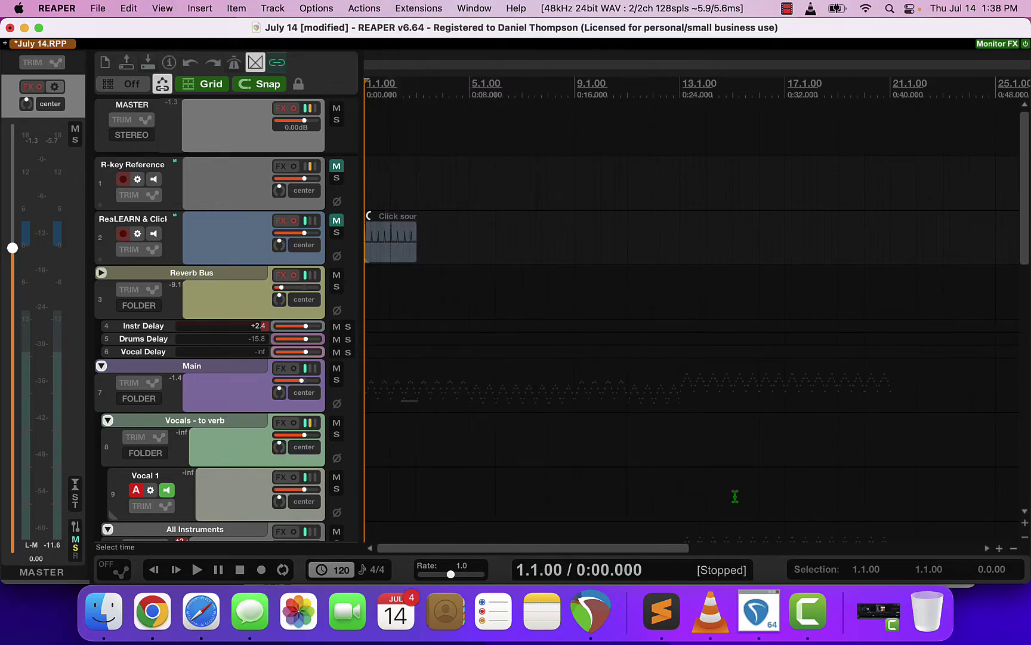
left_click(162, 613)
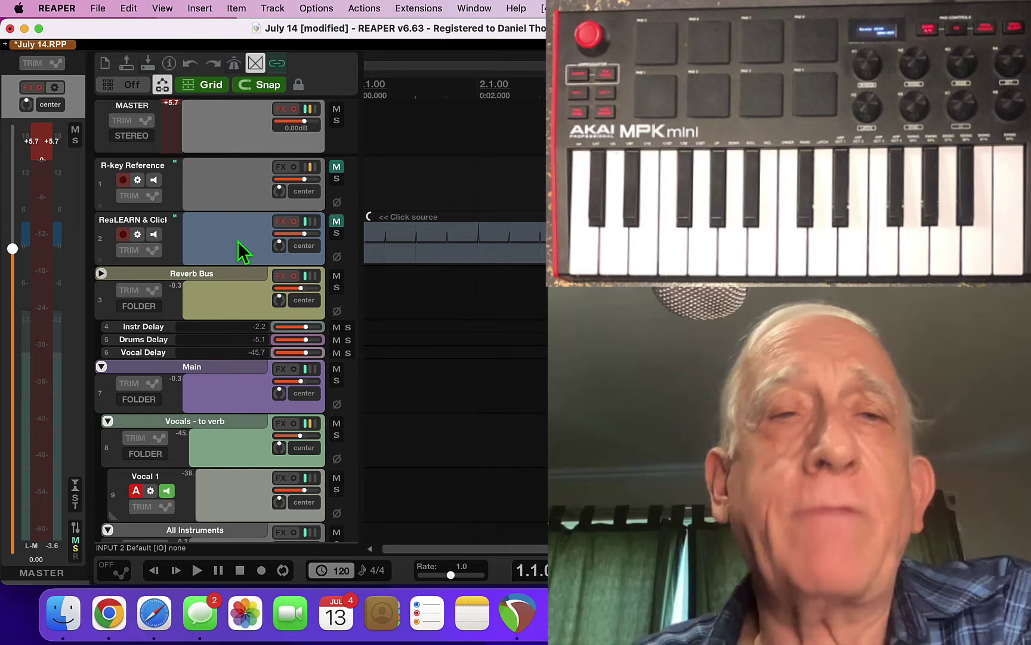
Add VSTi: ReaLearn (Helgoboss) to track 2 'ReaLEARN & Click' from the FX browser.
left_click(237, 241)
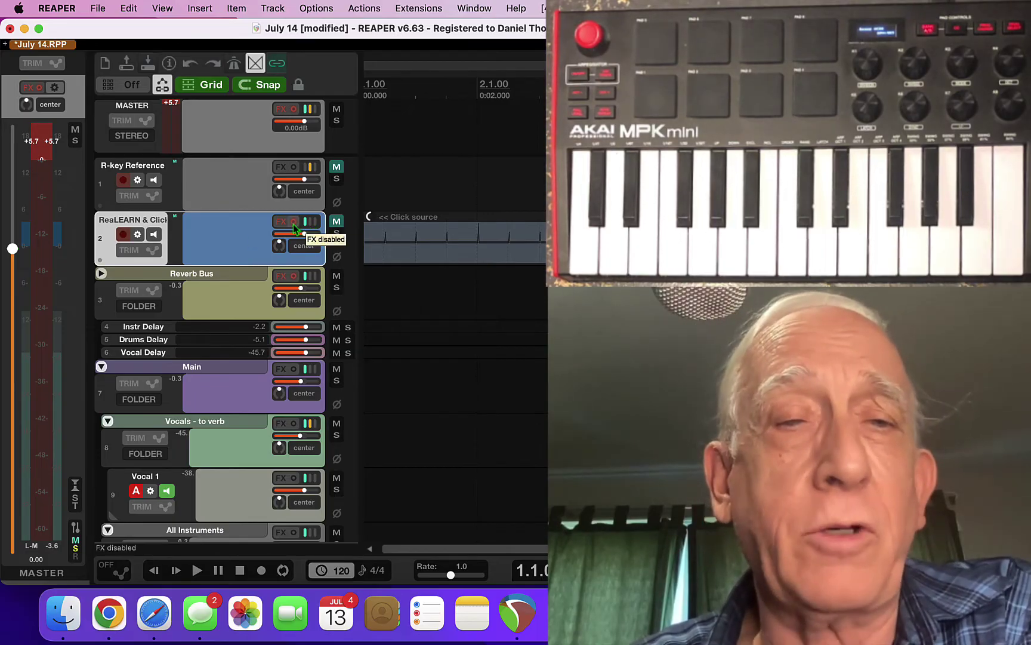
left_click(293, 223)
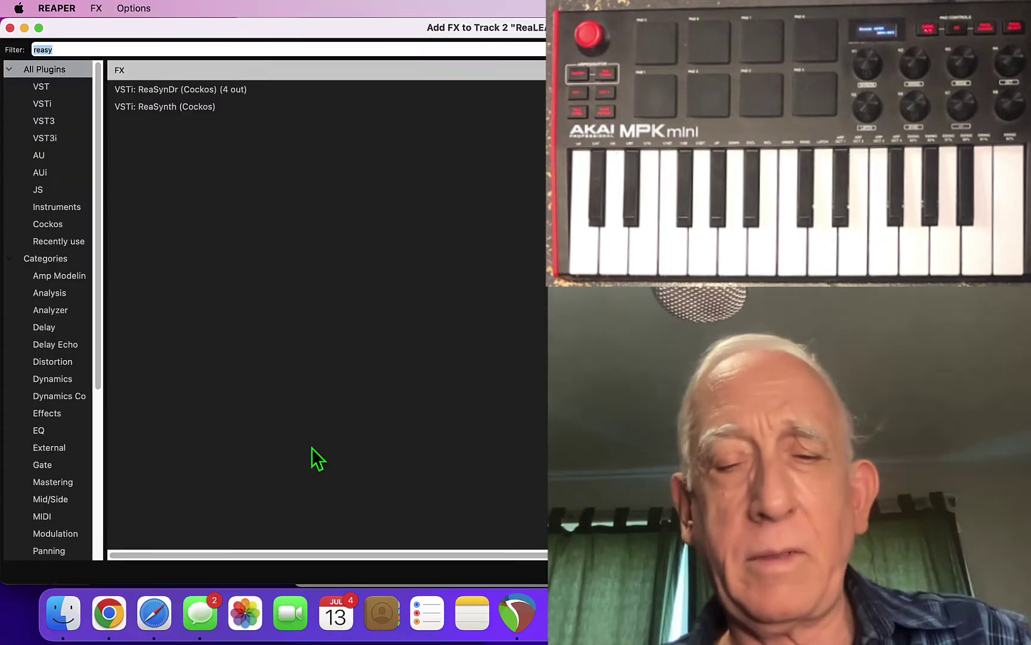
type("l")
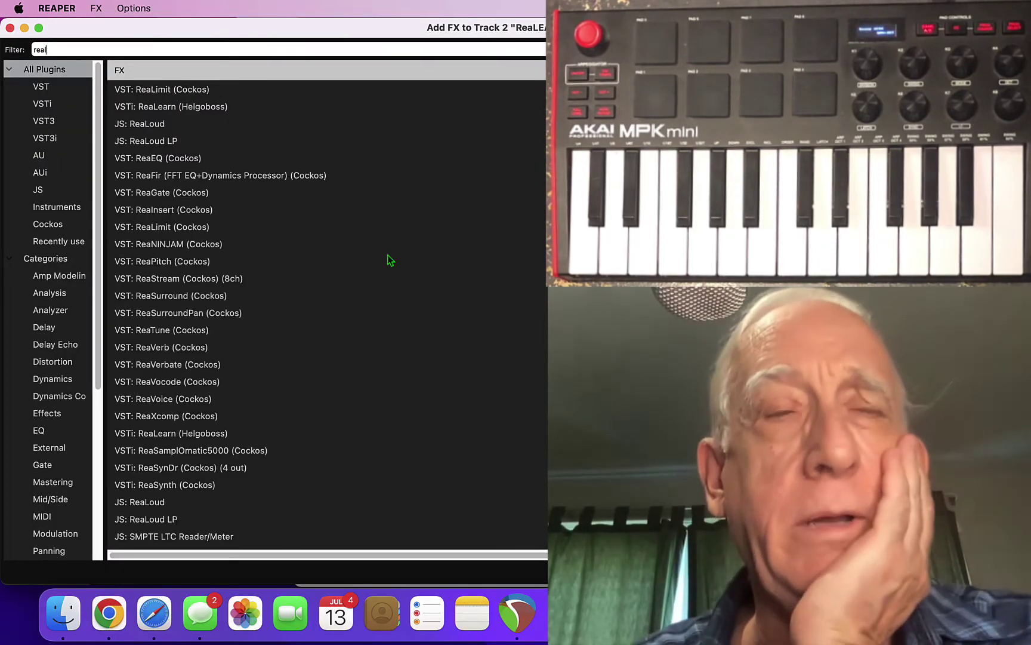
double_click(230, 106)
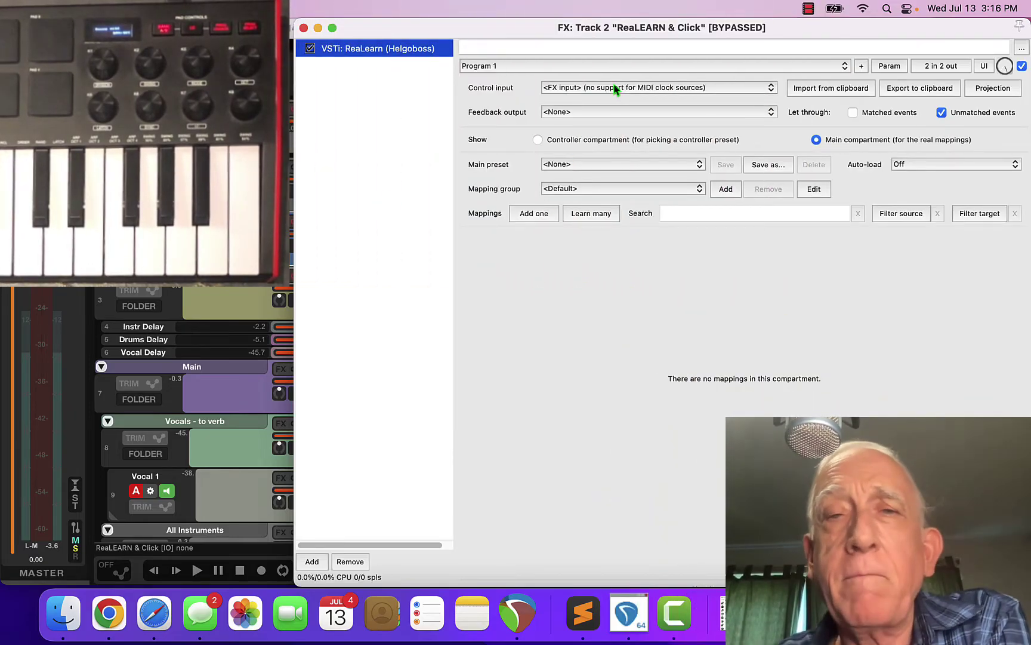
Set control input to '2. AKAI - MPK mini 3', add a mapping learned from CC 70, and open its editor.
left_click(615, 89)
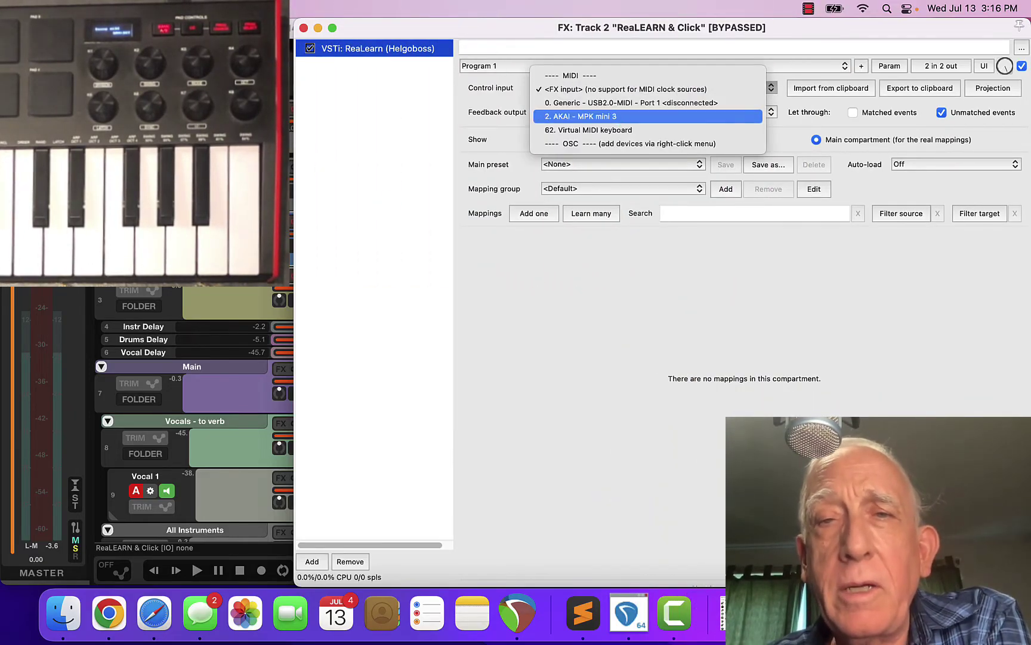
left_click(618, 116)
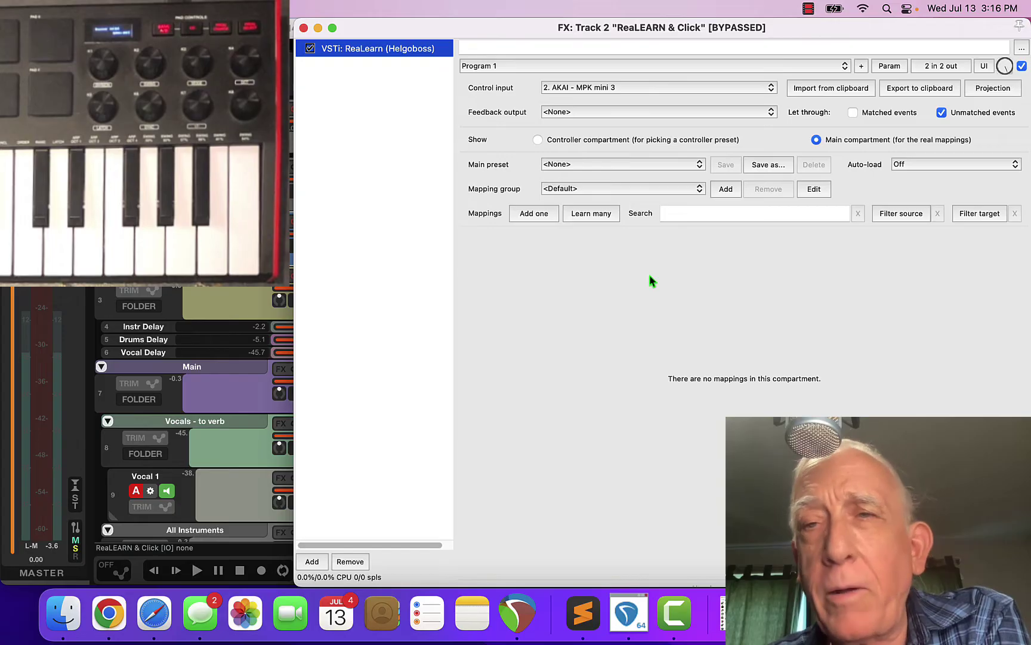
left_click(532, 216)
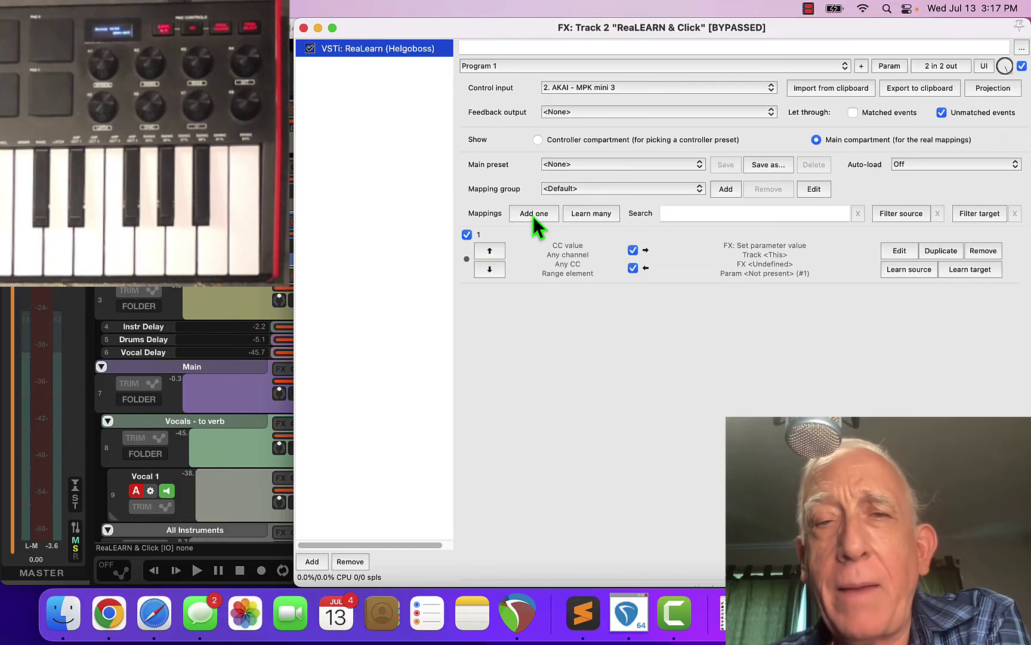
left_click(902, 270)
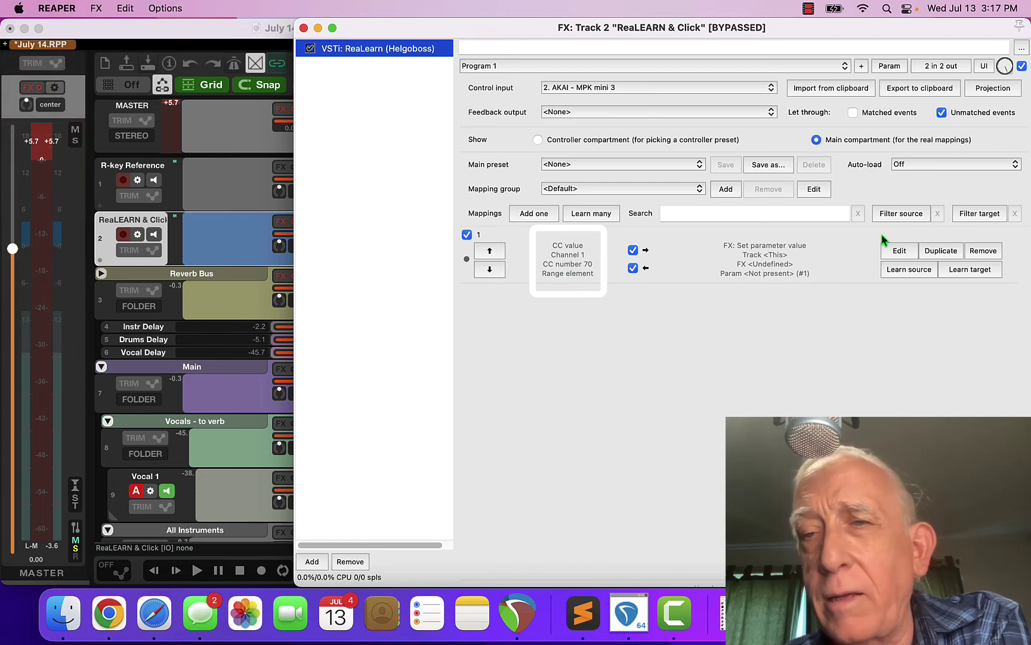
left_click(897, 252)
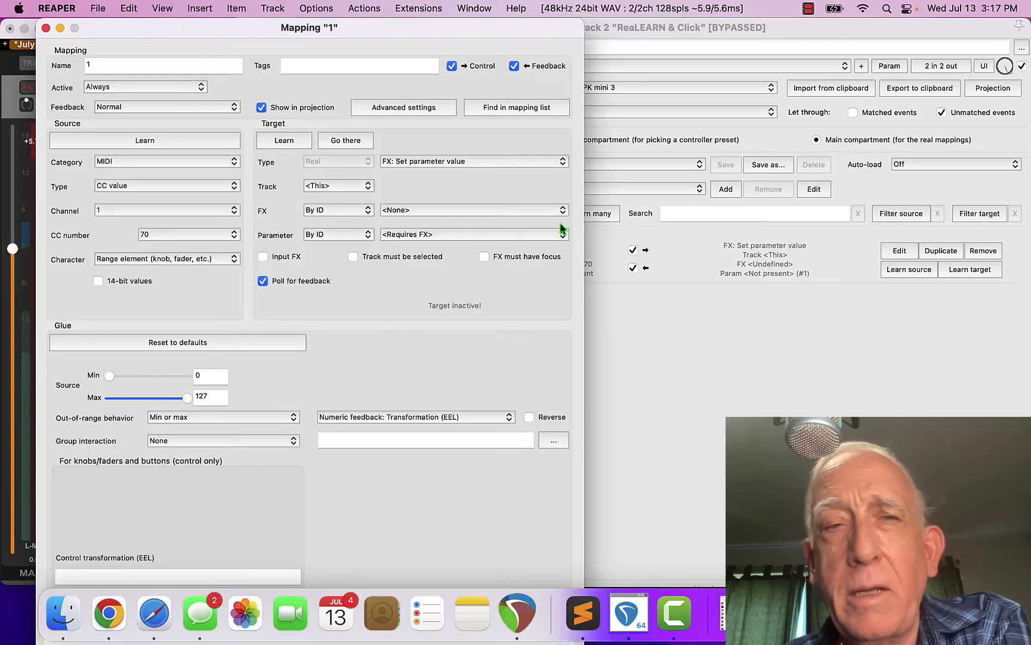
Name the mapping 'Vocals', learn track 8 'Vocals - to verb' volume as its target, and save the project.
left_click_drag(276, 30, 497, 30)
left_click(328, 67)
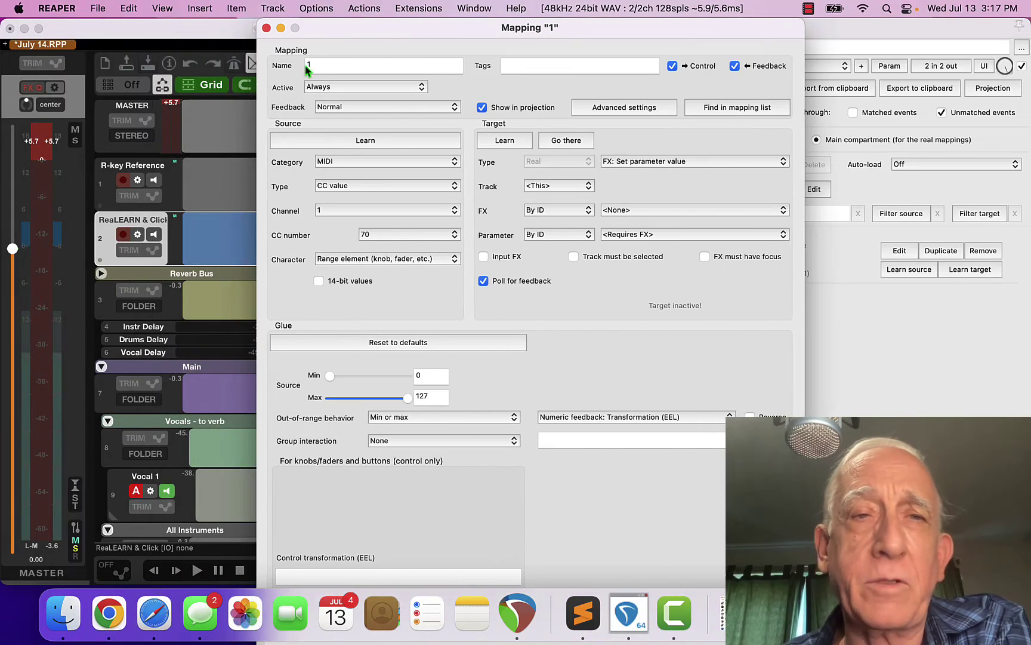
type("Vocals")
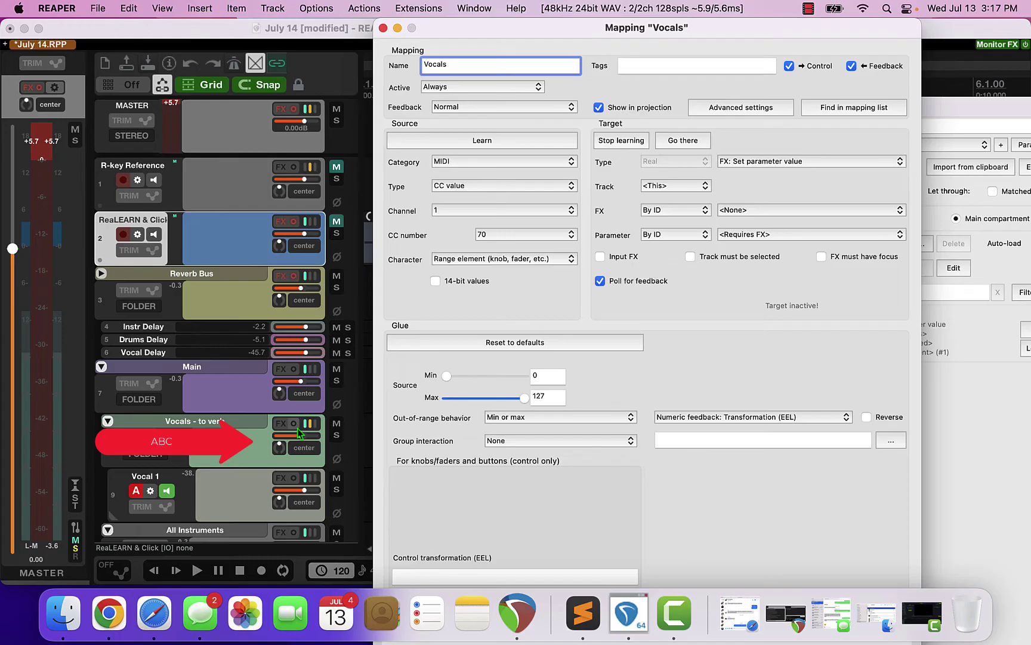
left_click_drag(302, 441, 298, 439)
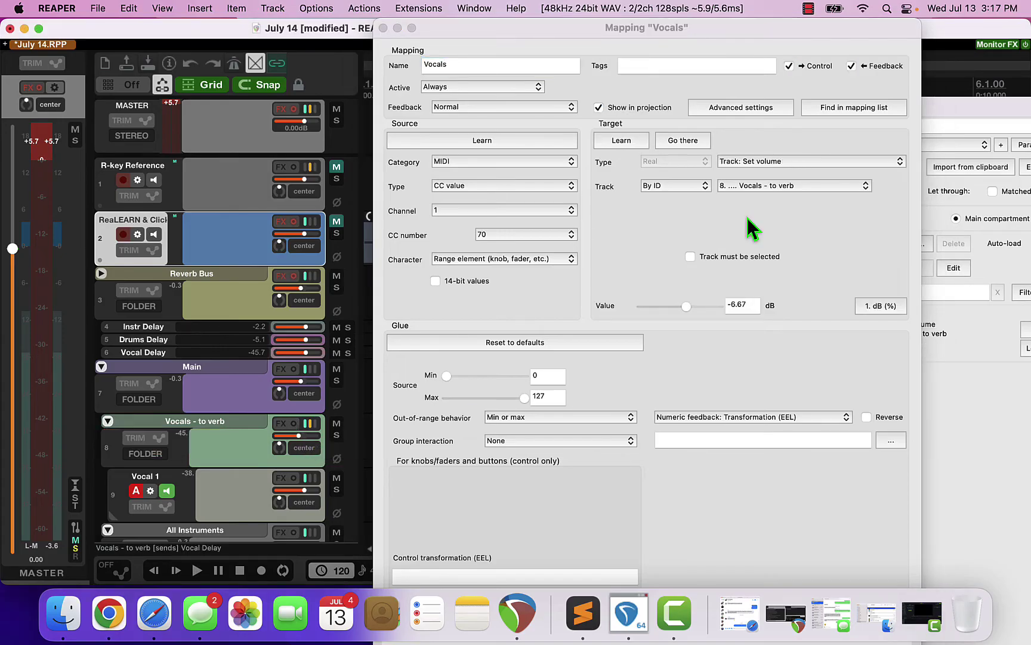
key("super+s")
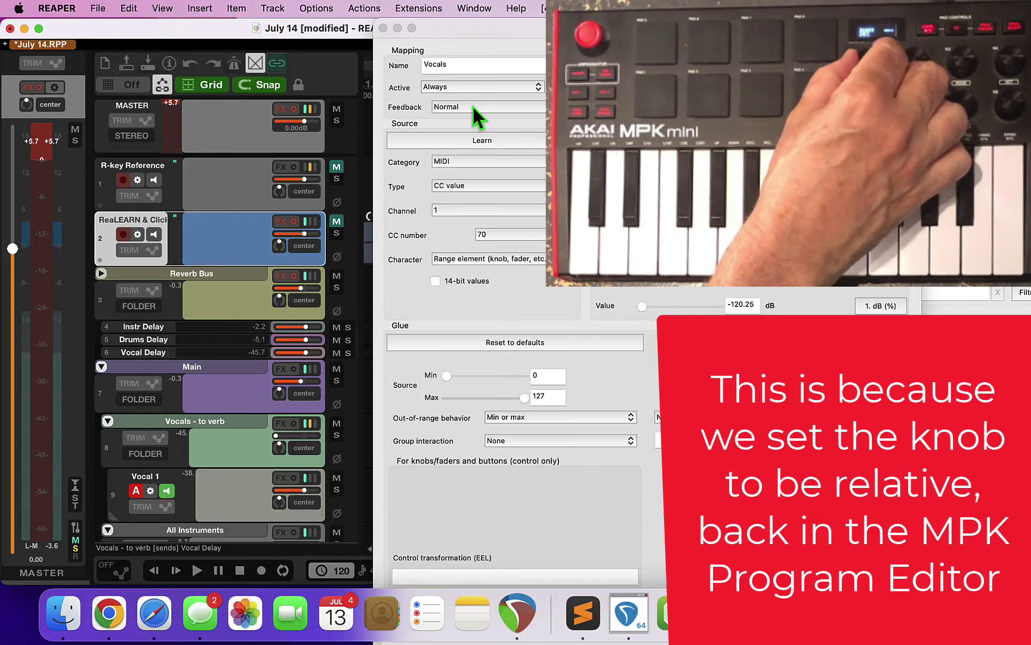
Set the Vocals mapping's Character to 'Encoder (relative type 1)' and close the mapping editor.
left_click(496, 261)
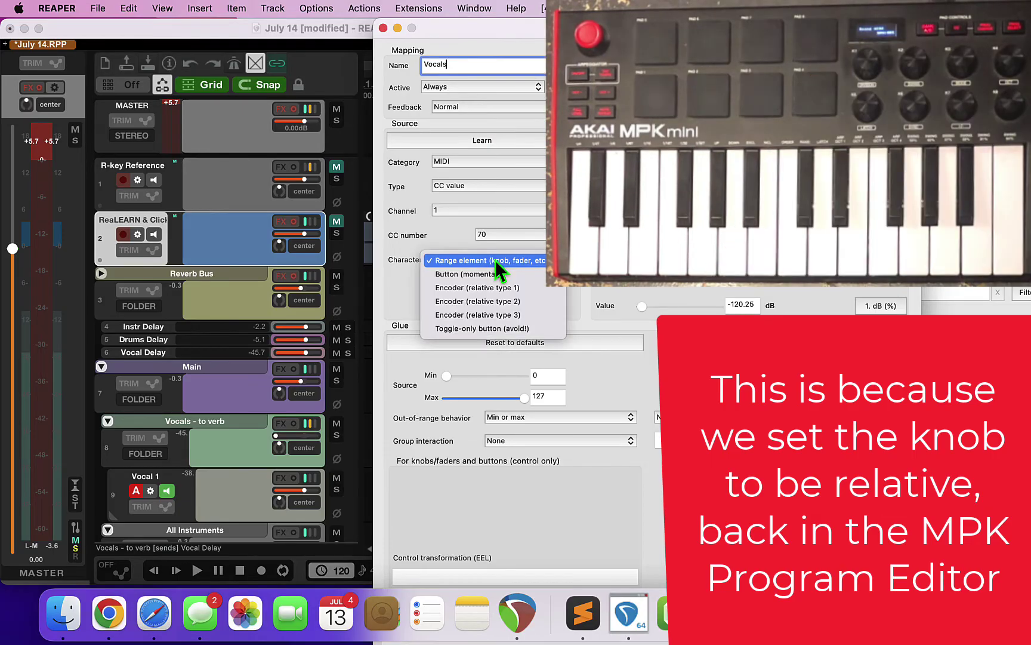
left_click(517, 289)
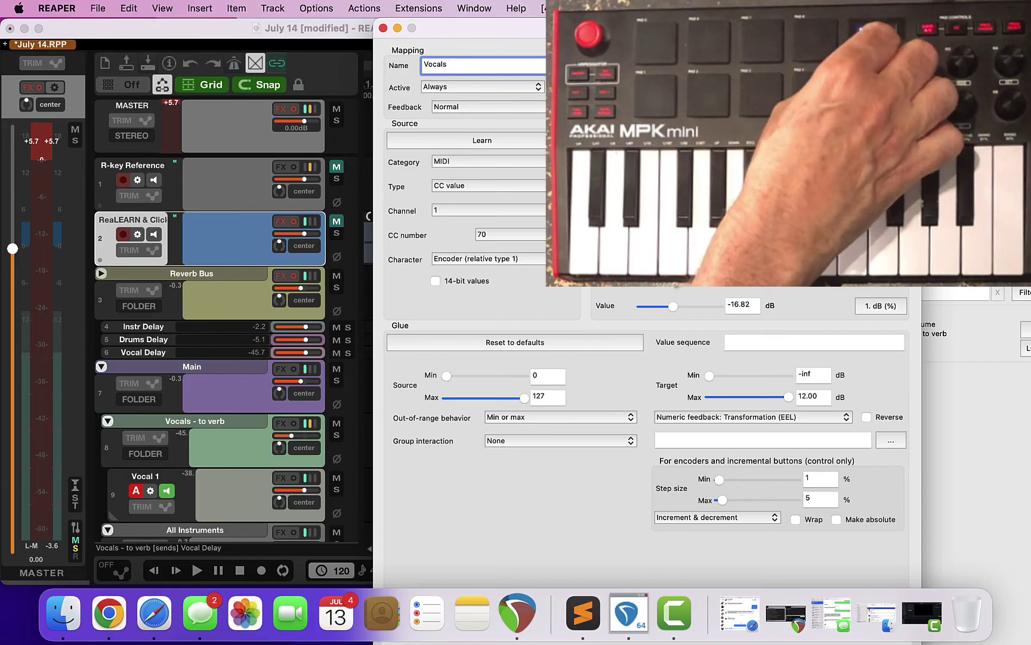
key("Escape")
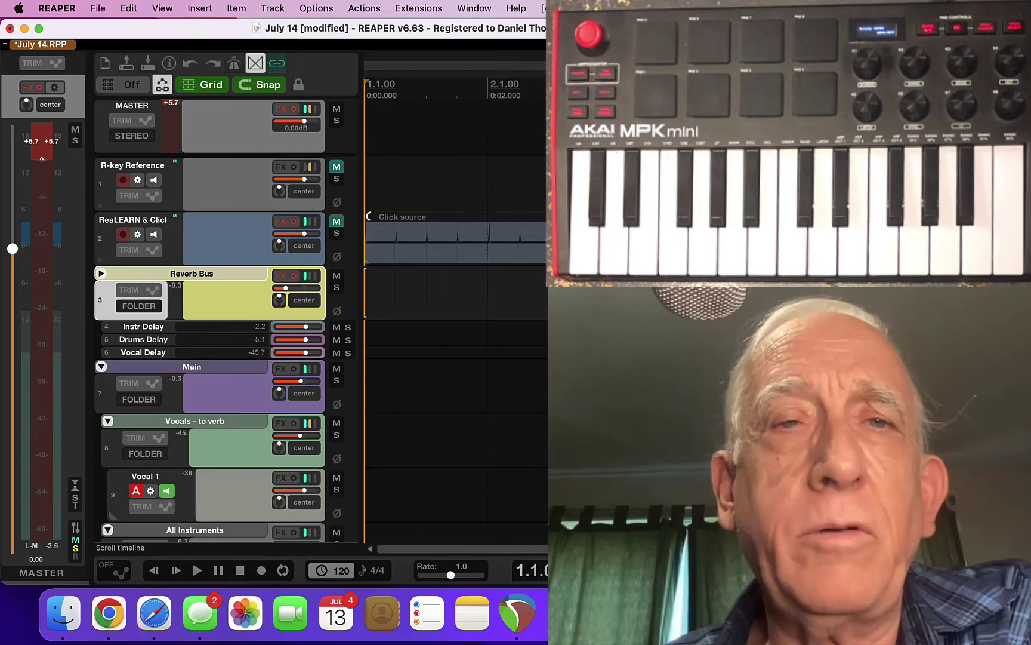
Locate the DT Space Play/stop action in the action list via its Space shortcut, then close the list.
left_click(364, 8)
left_click(383, 29)
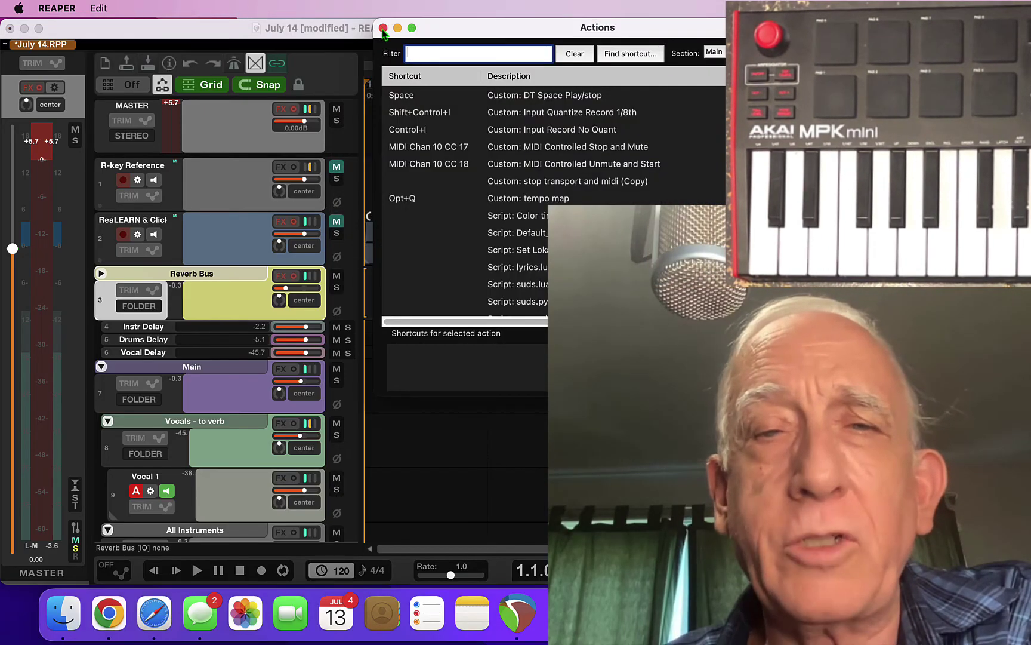
left_click(617, 54)
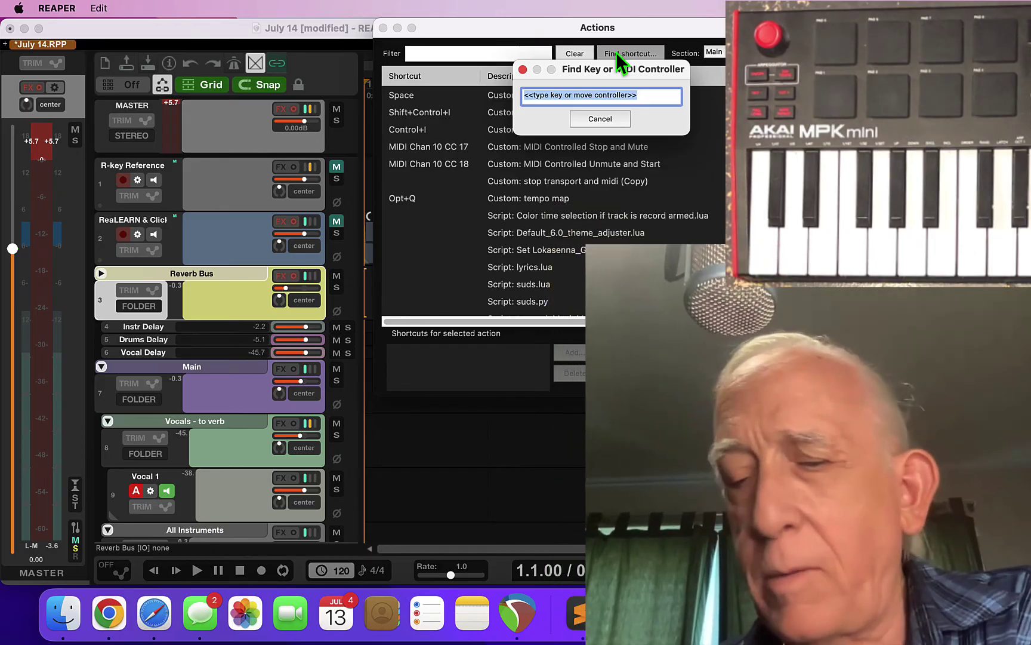
key("space")
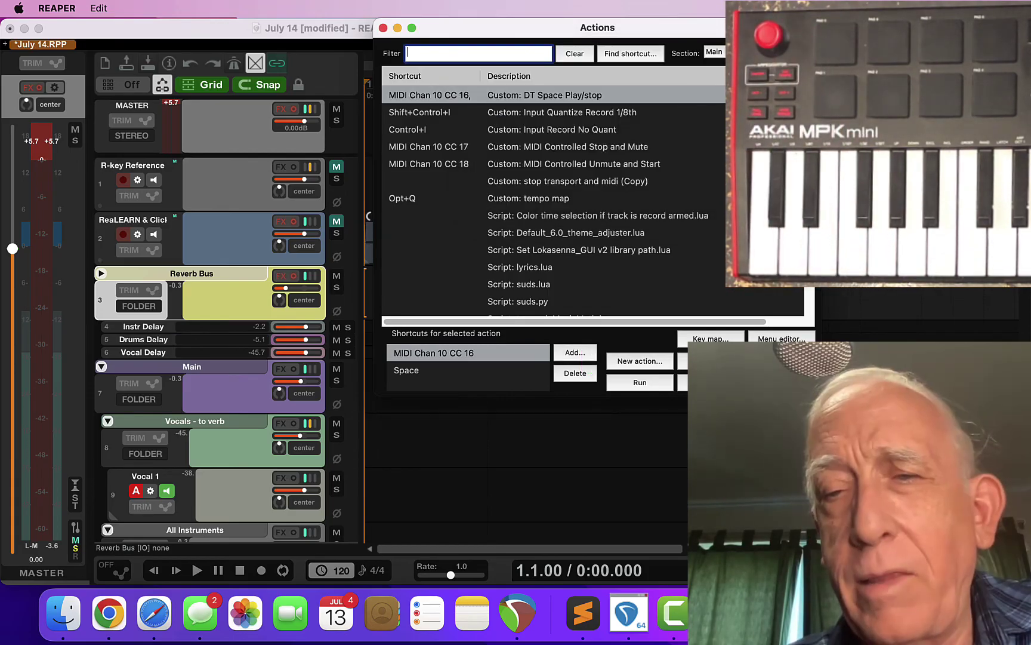
key("Escape")
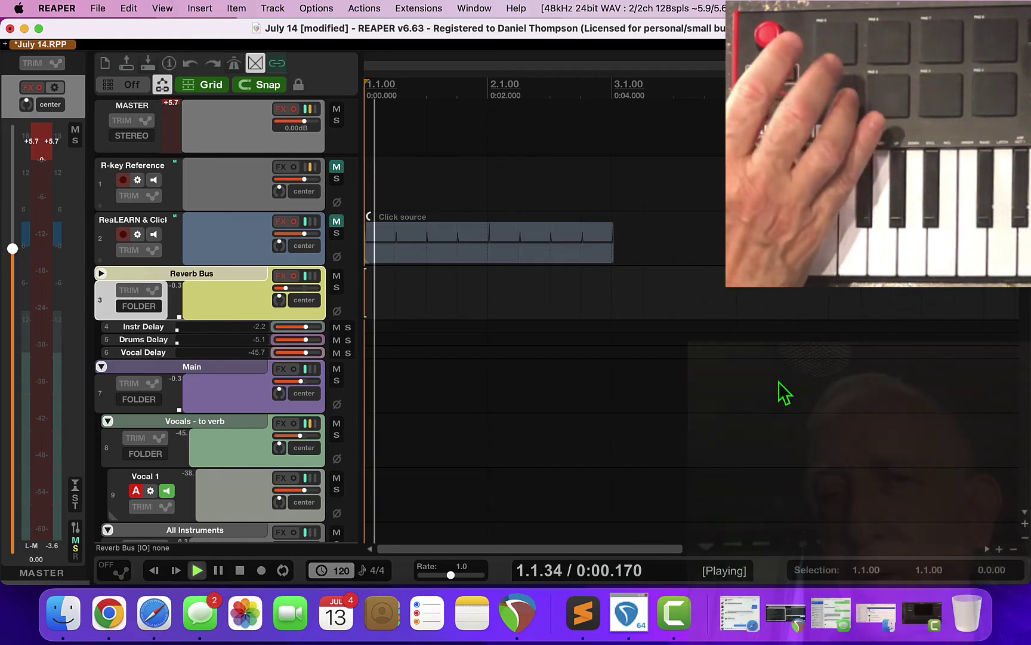